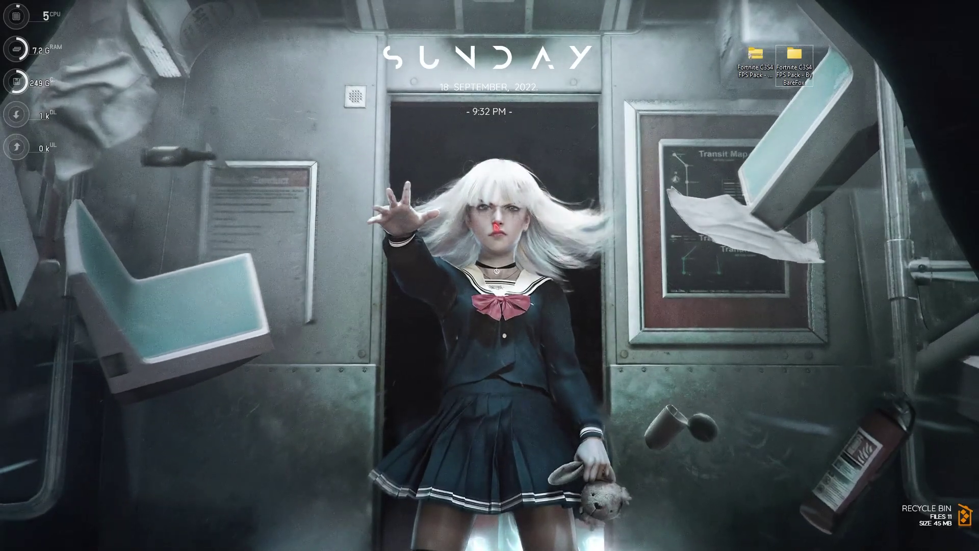
# Launch Settings and search 'Game Mode' to reach the Game Mode settings with it turned on.
pyautogui.press('super')
pyautogui.write('settings')
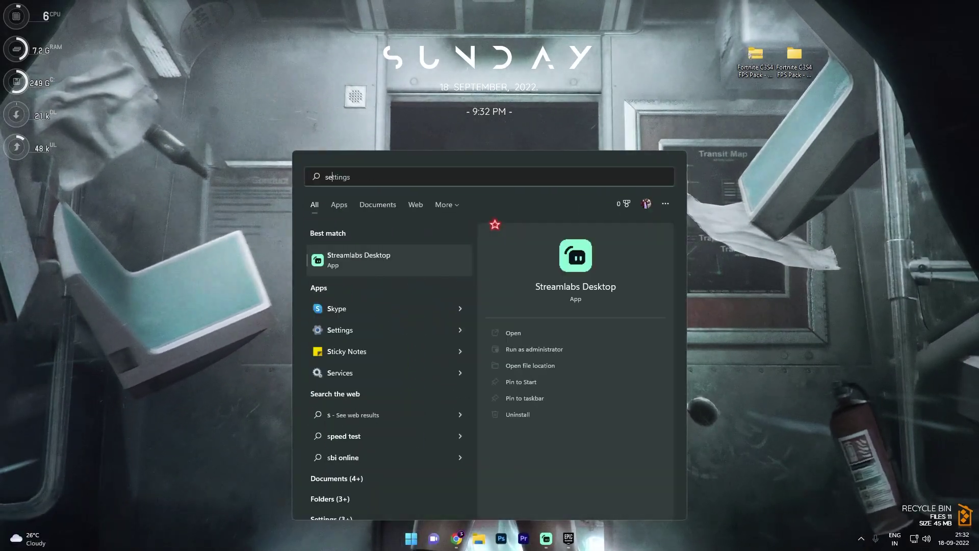
pyautogui.press('Return')
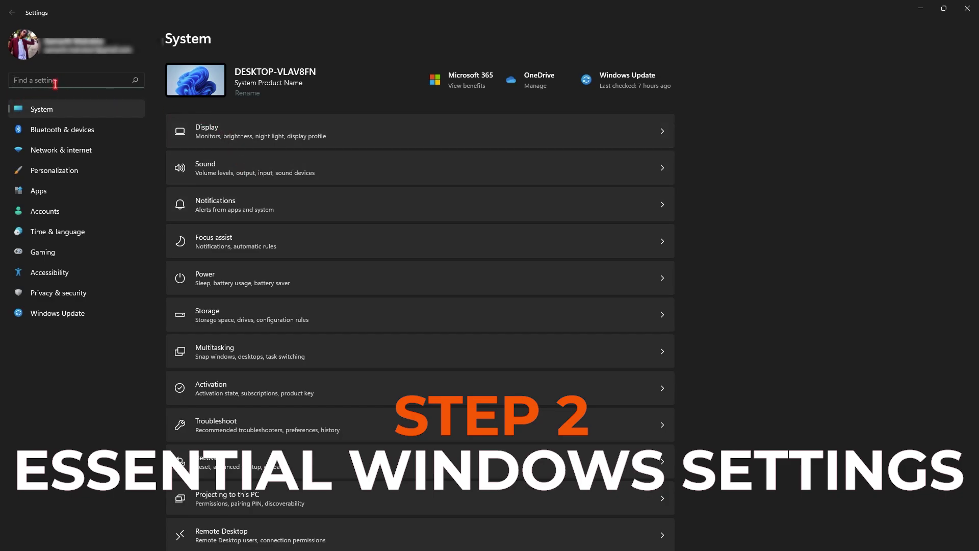
pyautogui.write('Game Mode')
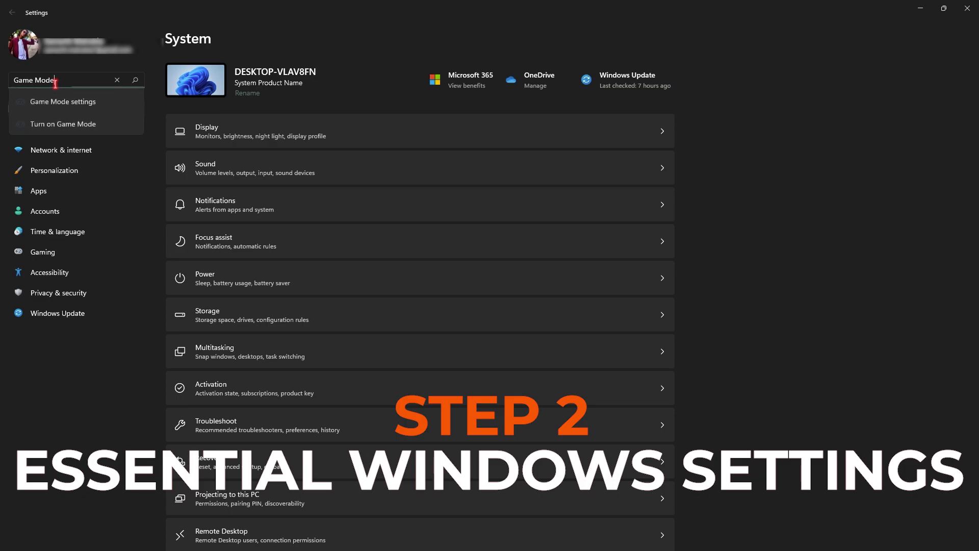
pyautogui.click(46, 125)
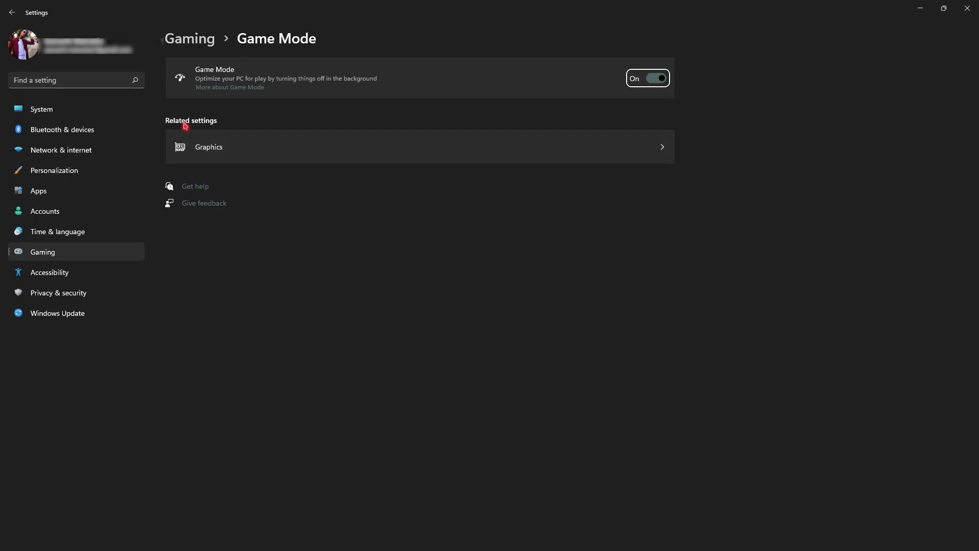
# Set Fortnite's graphics preference to High performance on the Graphics page and save it.
pyautogui.click(204, 152)
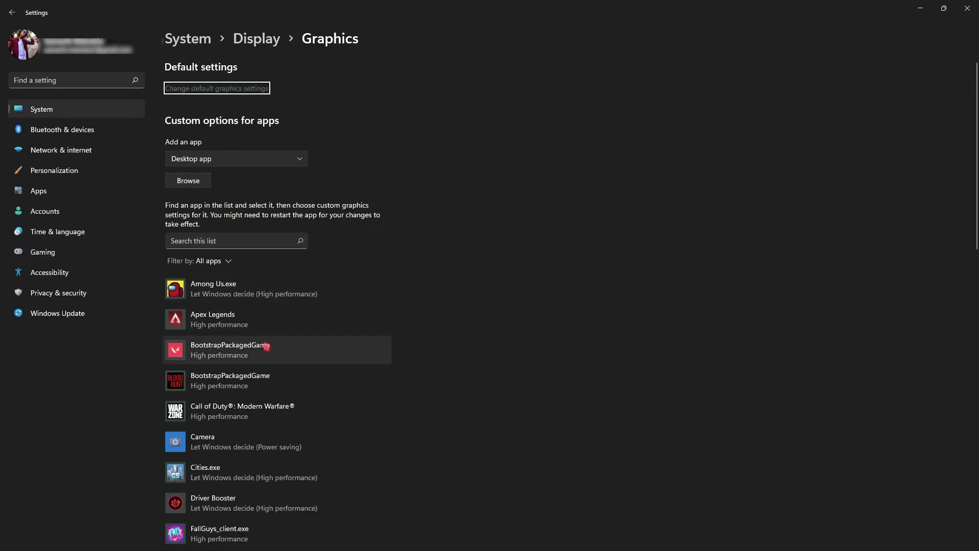
pyautogui.scroll(-4, 253, 393)
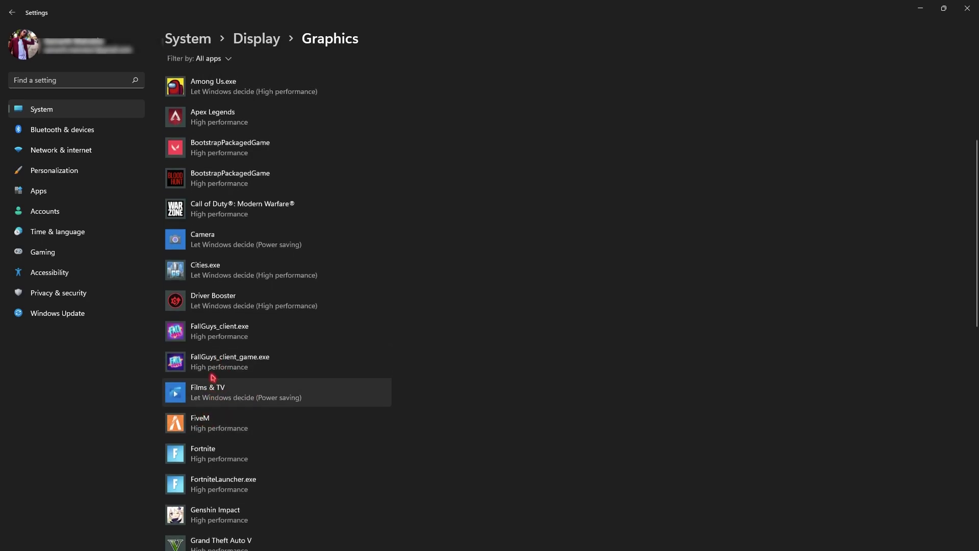
pyautogui.scroll(4, 207, 357)
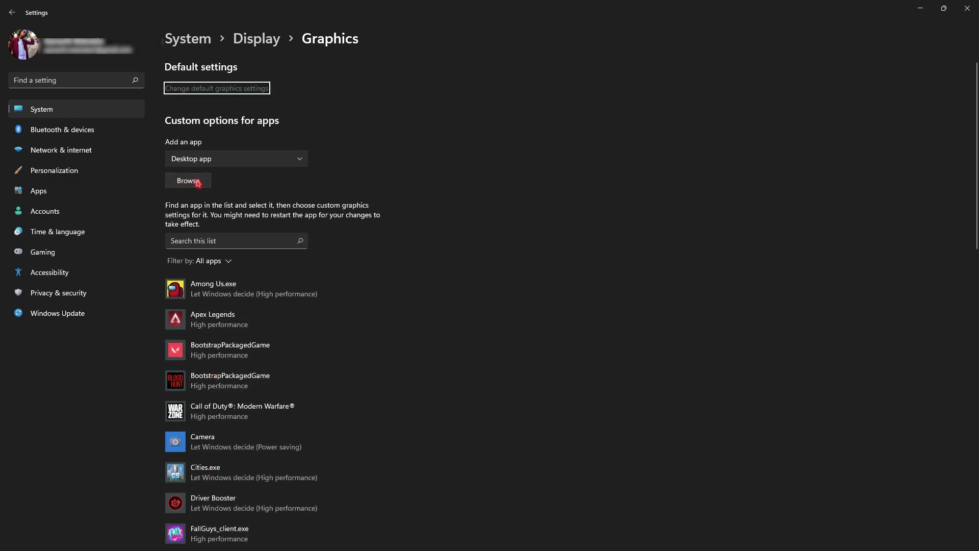
pyautogui.scroll(-7, 350, 153)
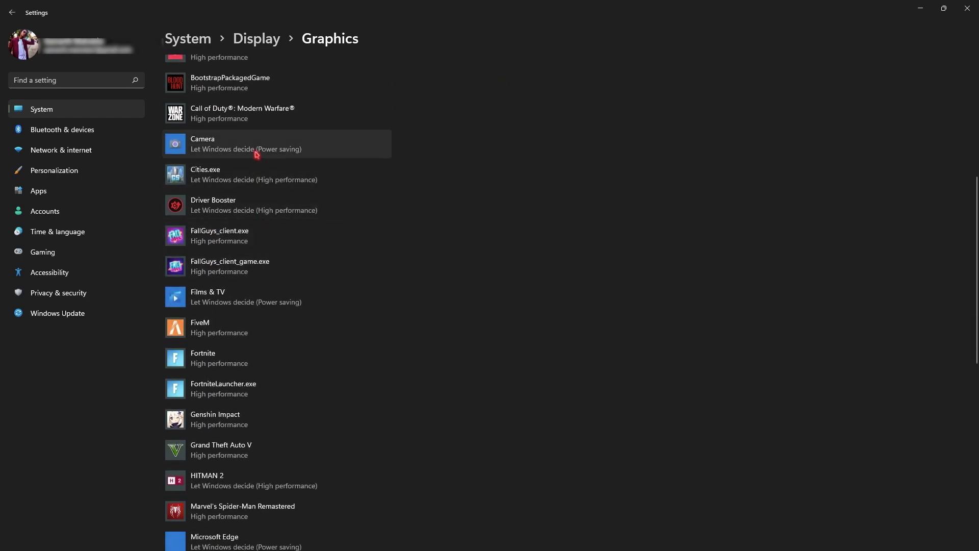
pyautogui.click(253, 290)
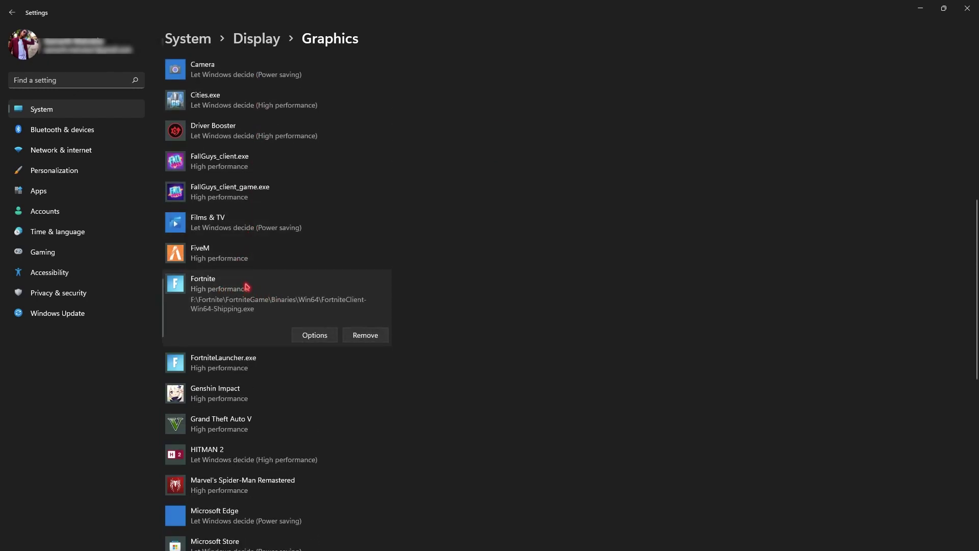
pyautogui.click(323, 336)
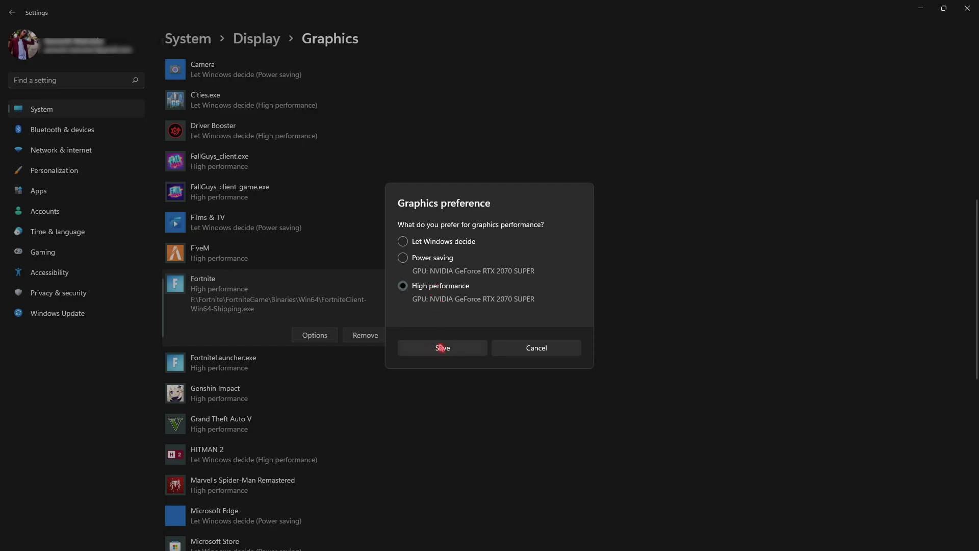
pyautogui.click(441, 348)
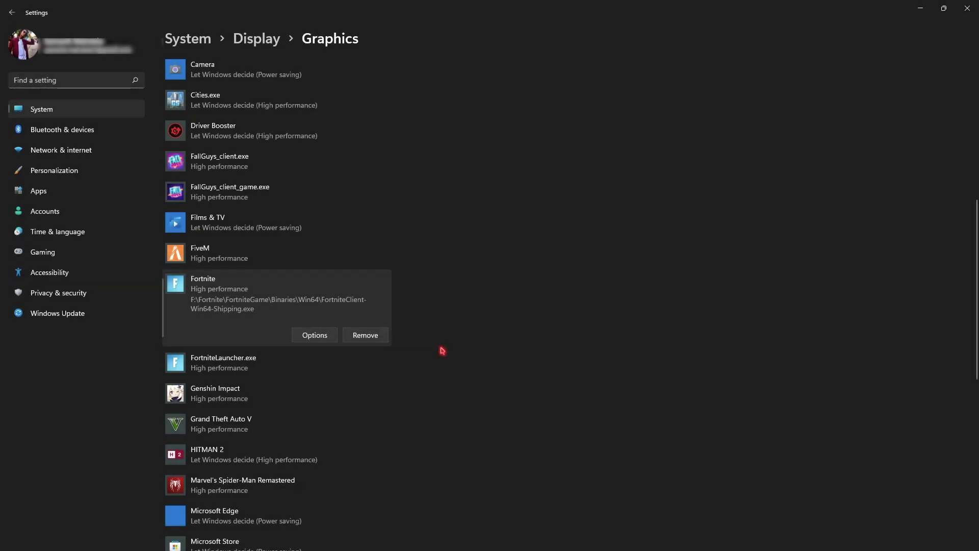
# Confirm 'Allow downloads from other PCs' is off in Delivery Optimization, then close Settings.
pyautogui.click(57, 320)
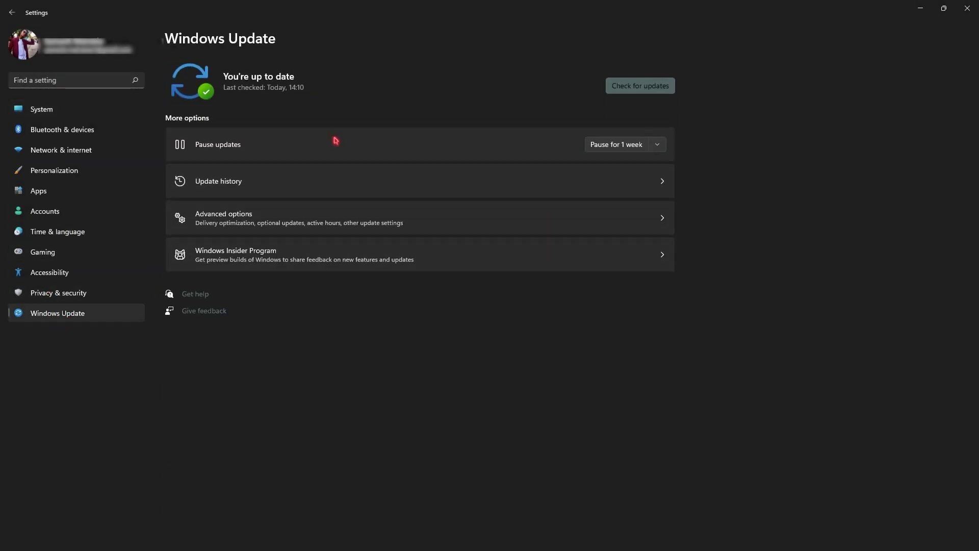
pyautogui.click(238, 217)
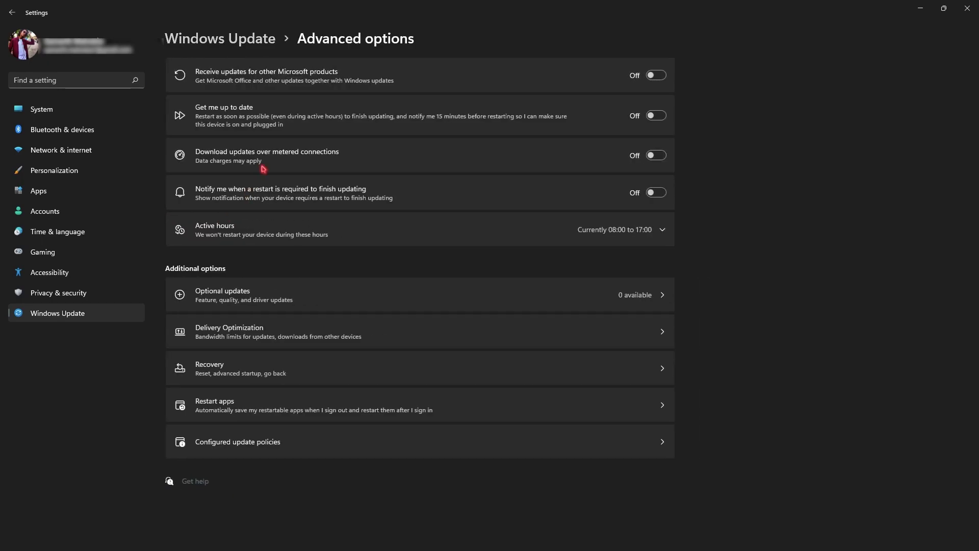
pyautogui.click(240, 330)
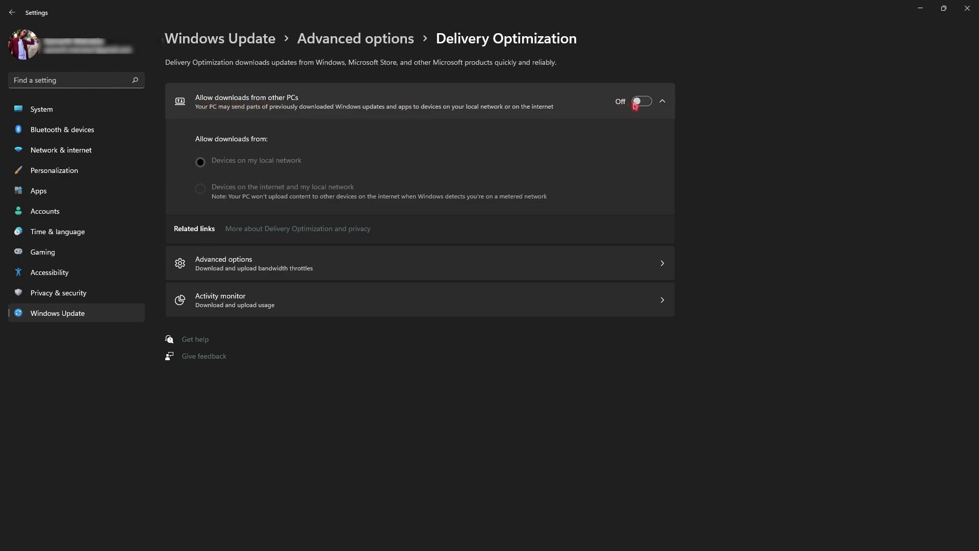
pyautogui.click(968, 8)
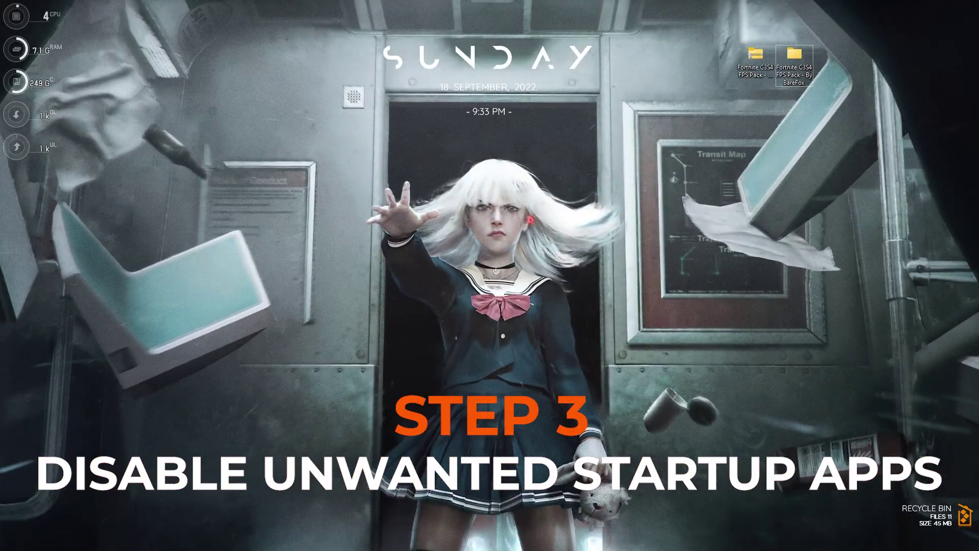
# Review Task Manager's startup apps, including the Bitdefender agent entry, then close Task Manager.
pyautogui.hotkey('ctrl', 'shift', 'Escape')
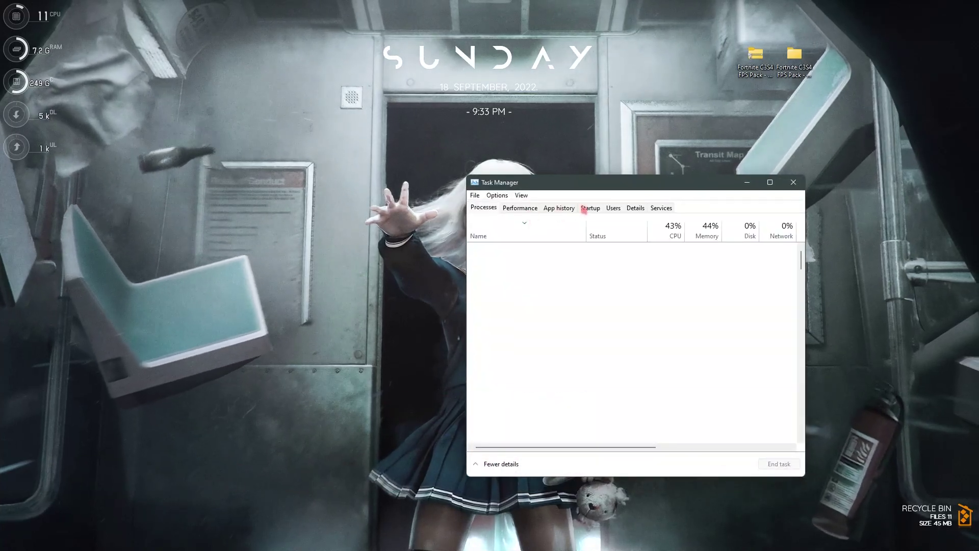
pyautogui.click(589, 209)
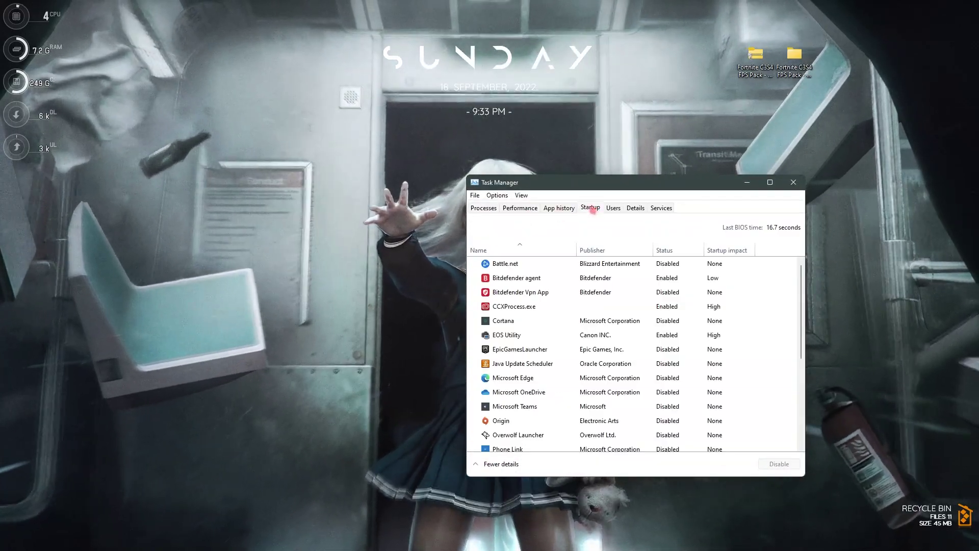
pyautogui.moveTo(614, 186); pyautogui.dragTo(562, 135)
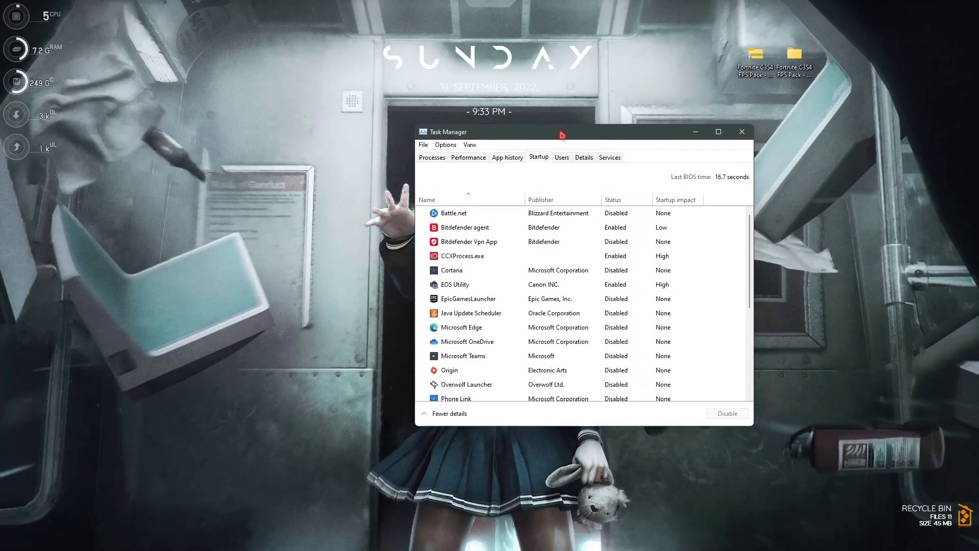
pyautogui.scroll(-3, 542, 306)
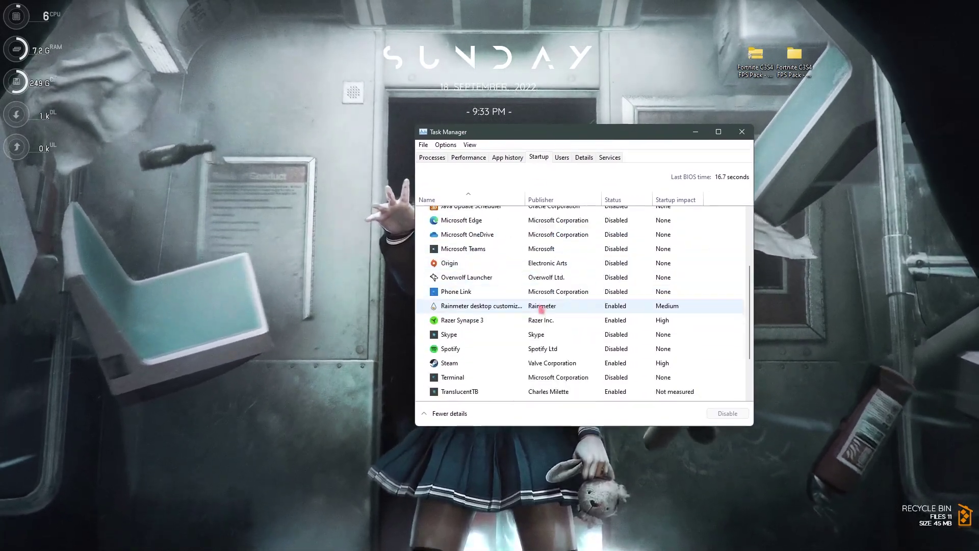
pyautogui.scroll(-3, 542, 306)
pyautogui.scroll(5, 525, 285)
pyautogui.click(508, 229)
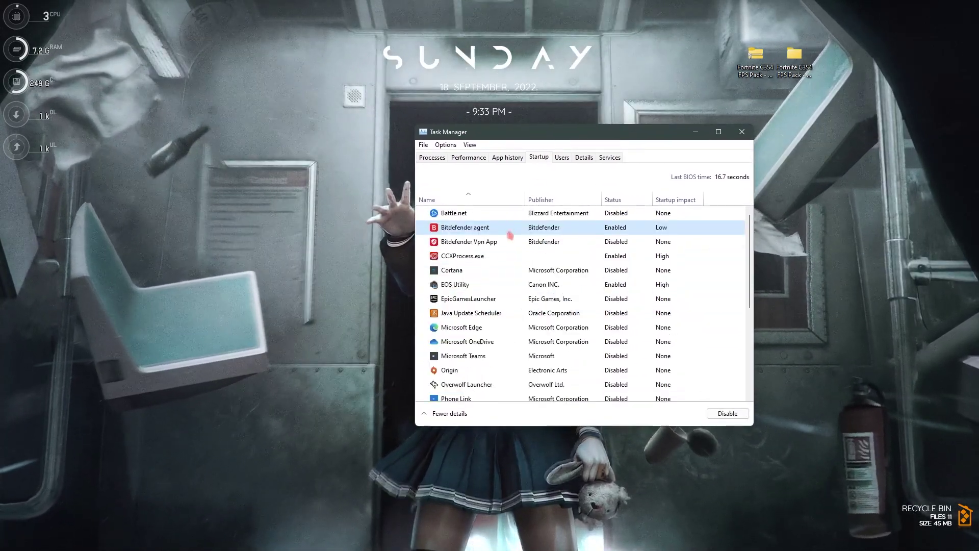
pyautogui.scroll(-2, 496, 240)
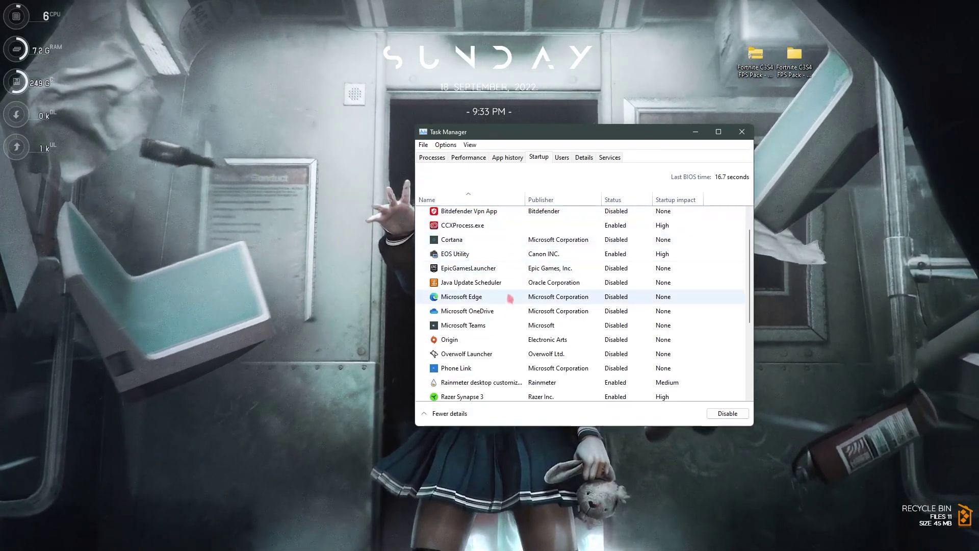
pyautogui.scroll(-5, 538, 286)
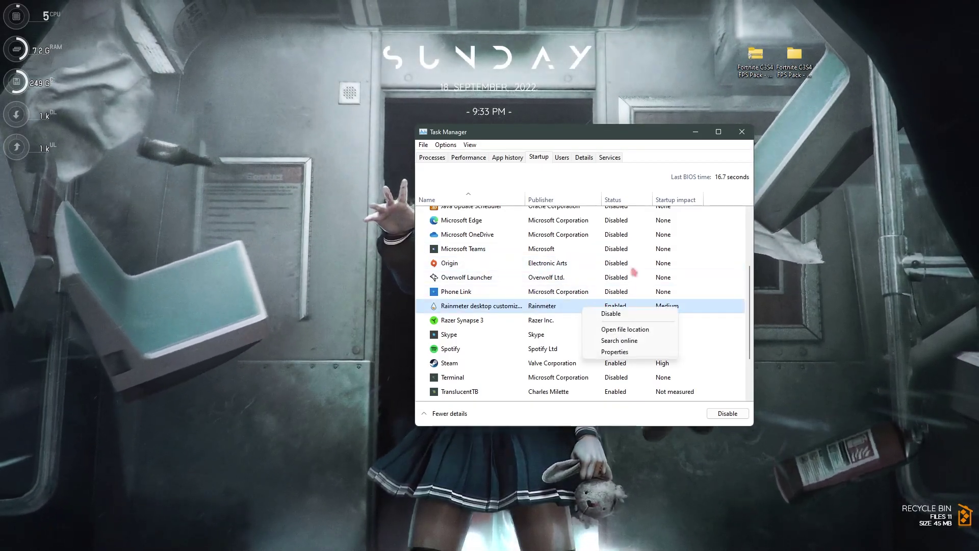
pyautogui.click(743, 132)
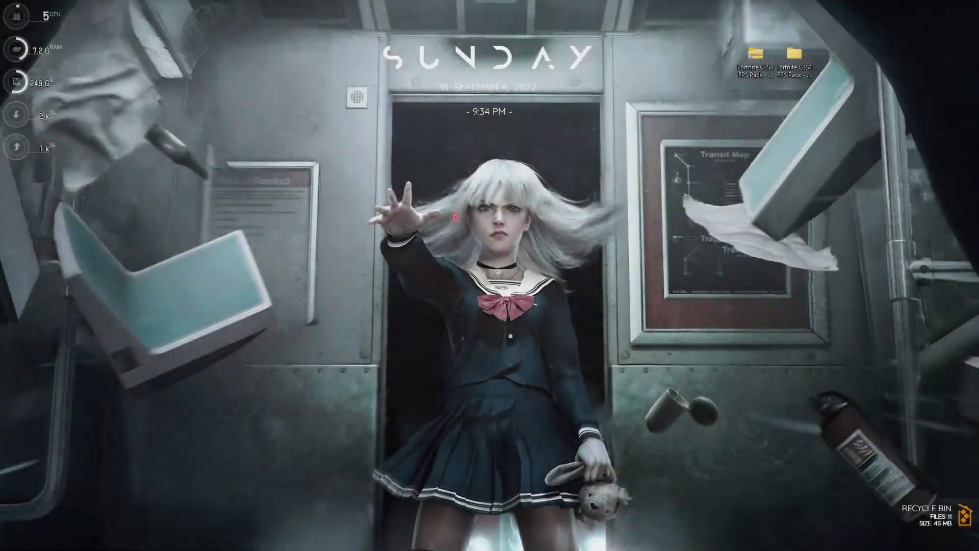
# Open Ultimate Power Plan.txt from the FPS Pack folder and copy its powercfg command line.
pyautogui.moveTo(650, 221); pyautogui.dragTo(879, 31)
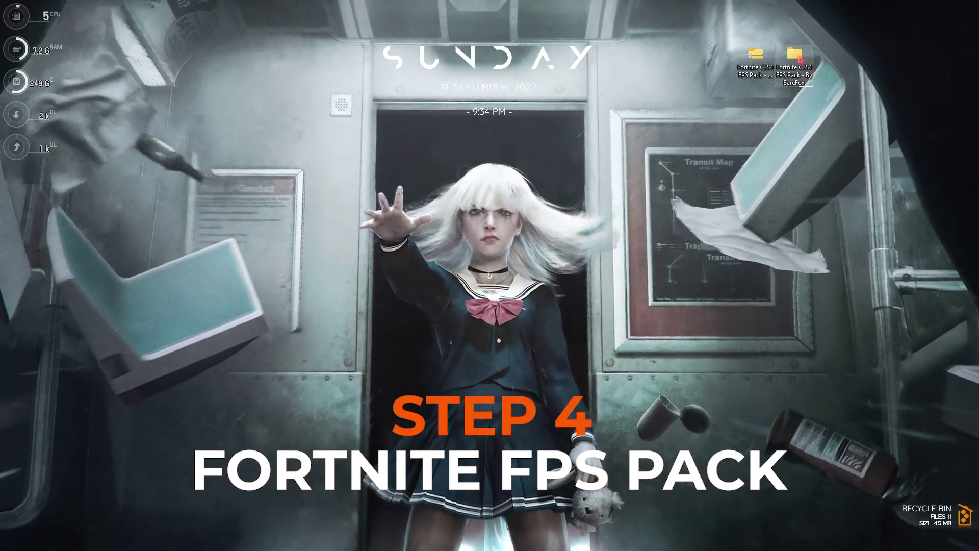
pyautogui.press('Return')
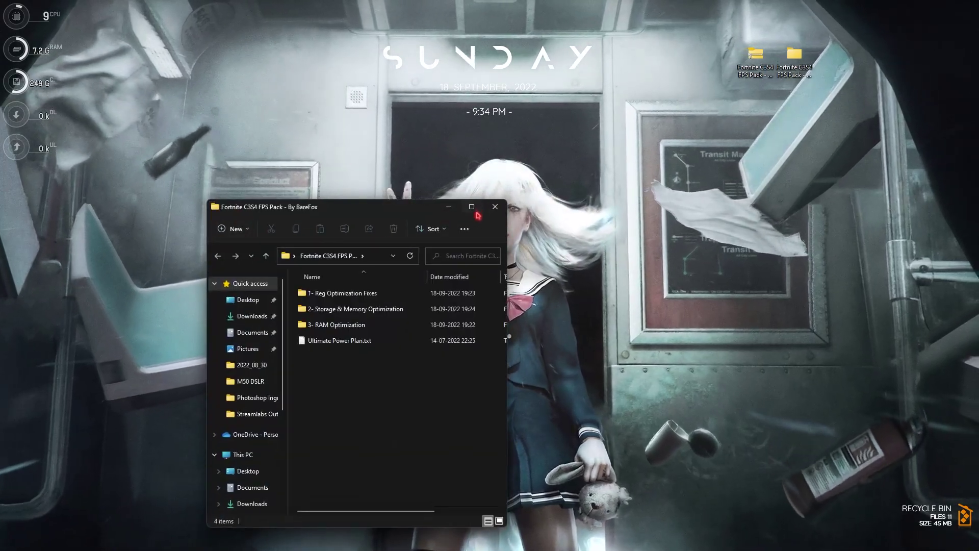
pyautogui.doubleClick(242, 218)
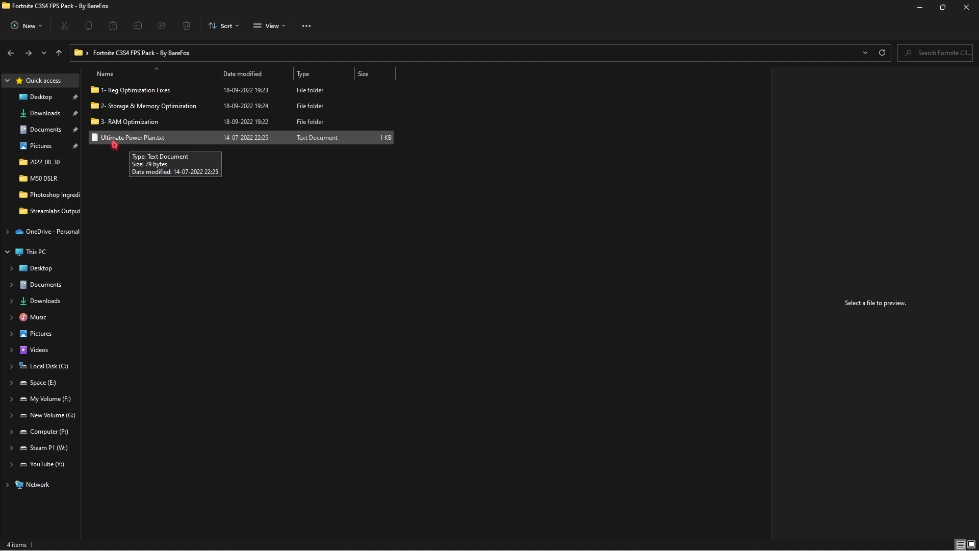
pyautogui.doubleClick(138, 137)
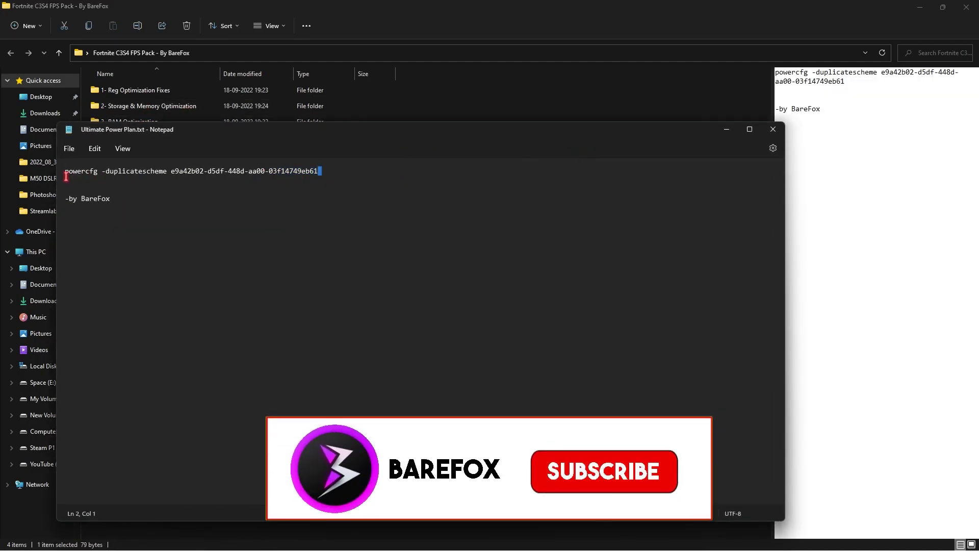
pyautogui.tripleClick(62, 178)
pyautogui.hotkey('ctrl', 'c')
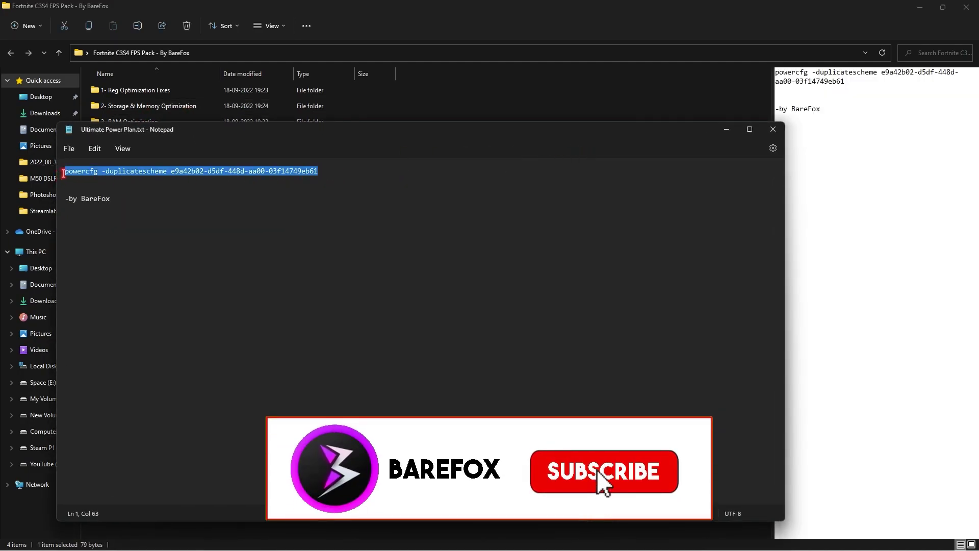
pyautogui.click(771, 129)
# Paste powercfg -duplicatescheme e9a42b02-d5df-448d-aa00-03f14749eb61 into an administrator Command Prompt, then close it.
pyautogui.press('super')
pyautogui.write('cmd')
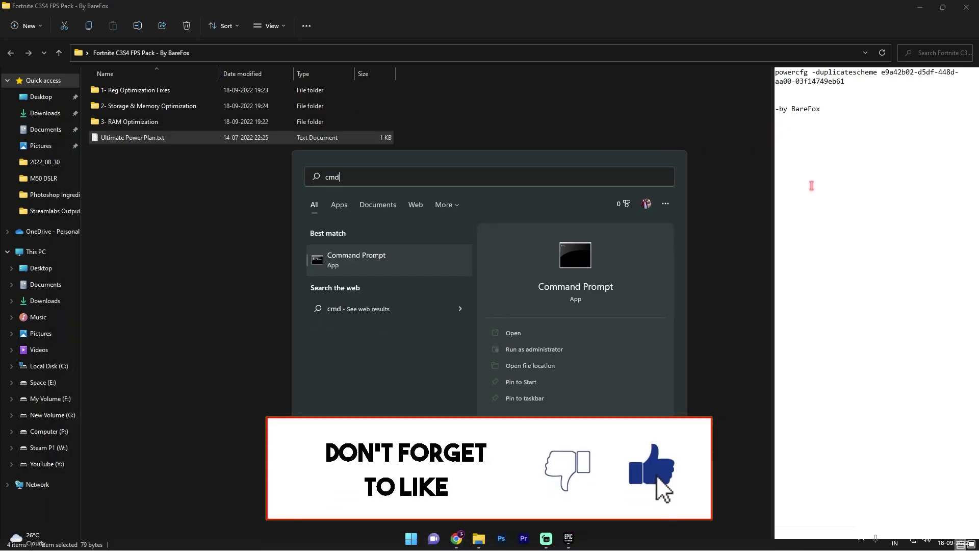
pyautogui.click(525, 349)
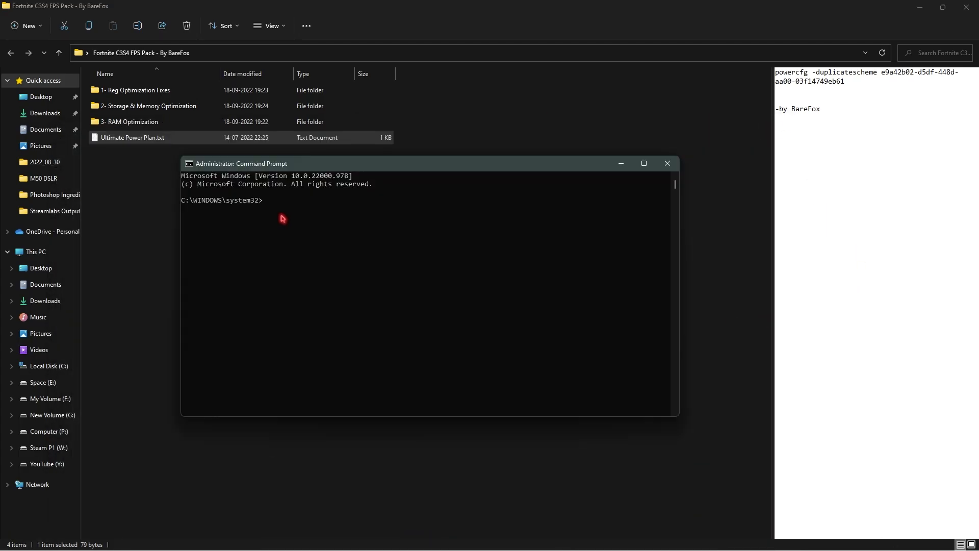
pyautogui.hotkey('ctrl', 'v')
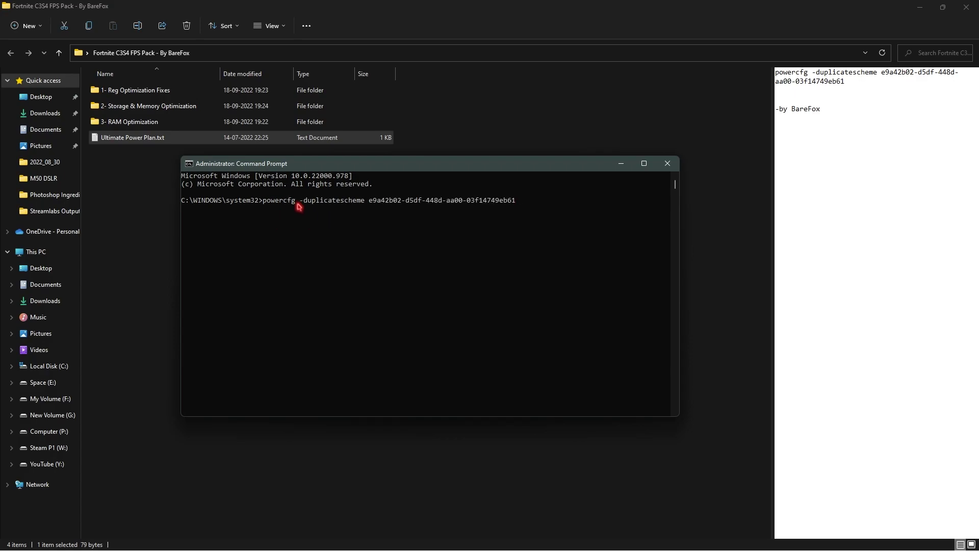
pyautogui.click(668, 164)
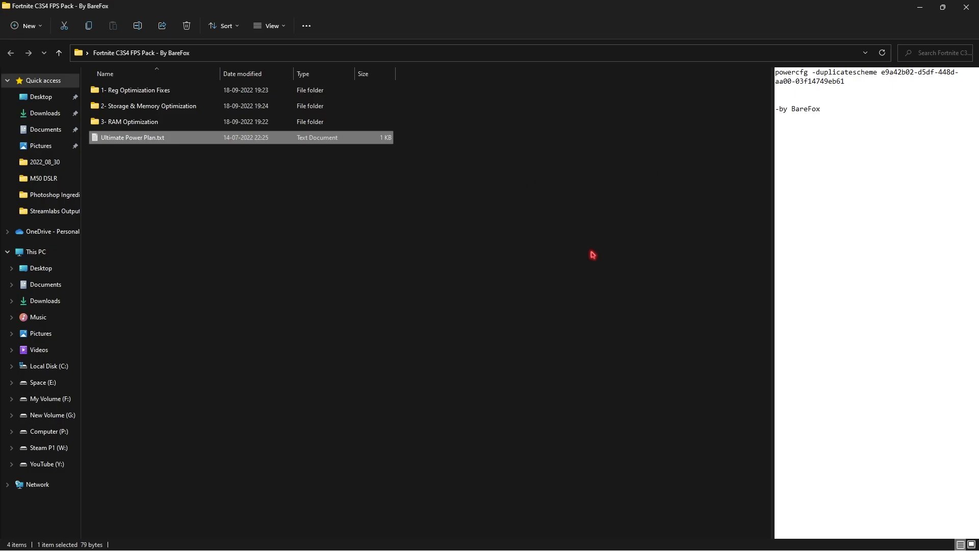
# Check in Control Panel's Power Options that Ultimate Performance is the selected plan, then close it.
pyautogui.press('super')
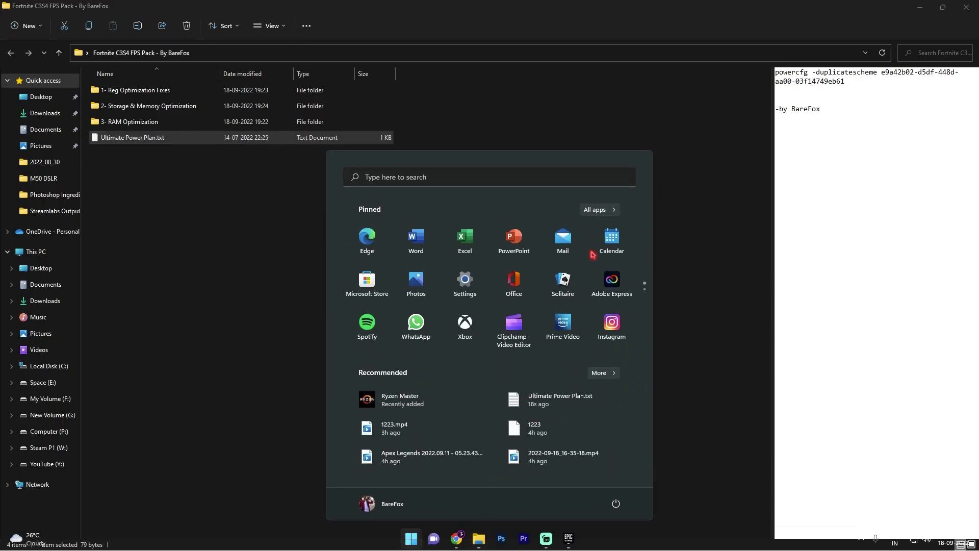
pyautogui.write('control panel')
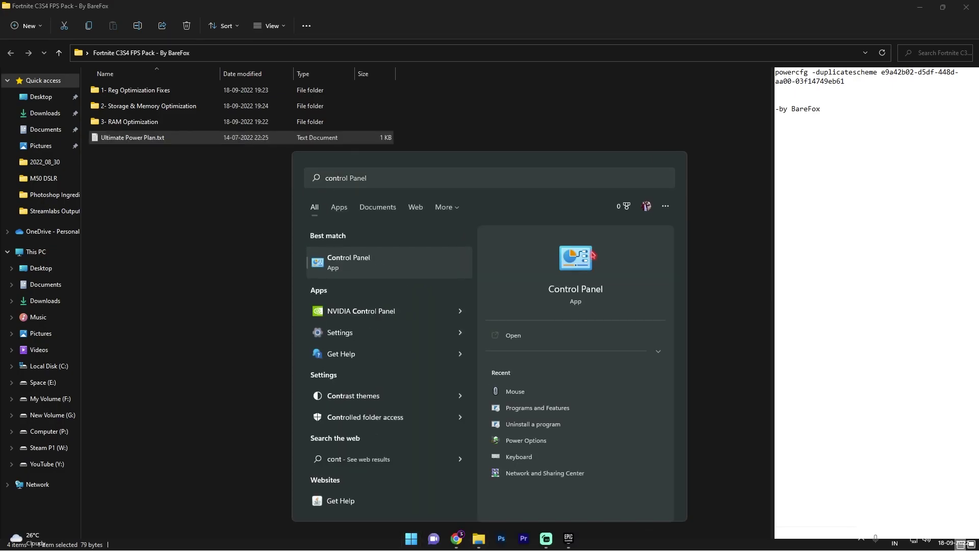
pyautogui.press('Return')
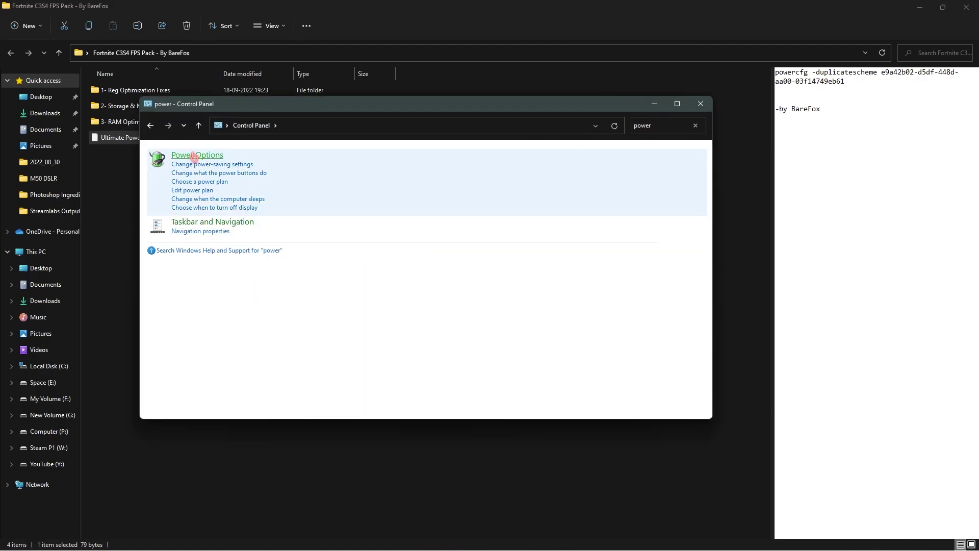
pyautogui.click(196, 156)
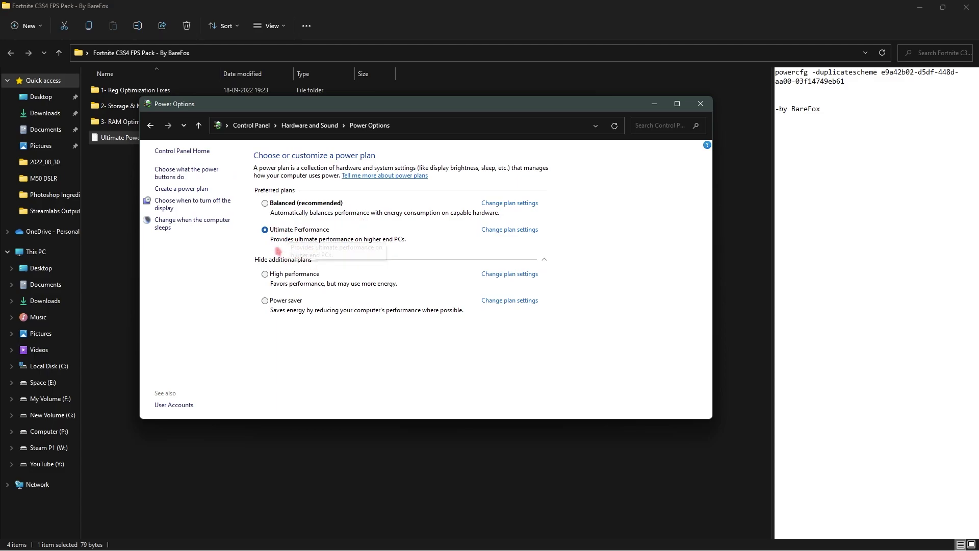
pyautogui.click(698, 103)
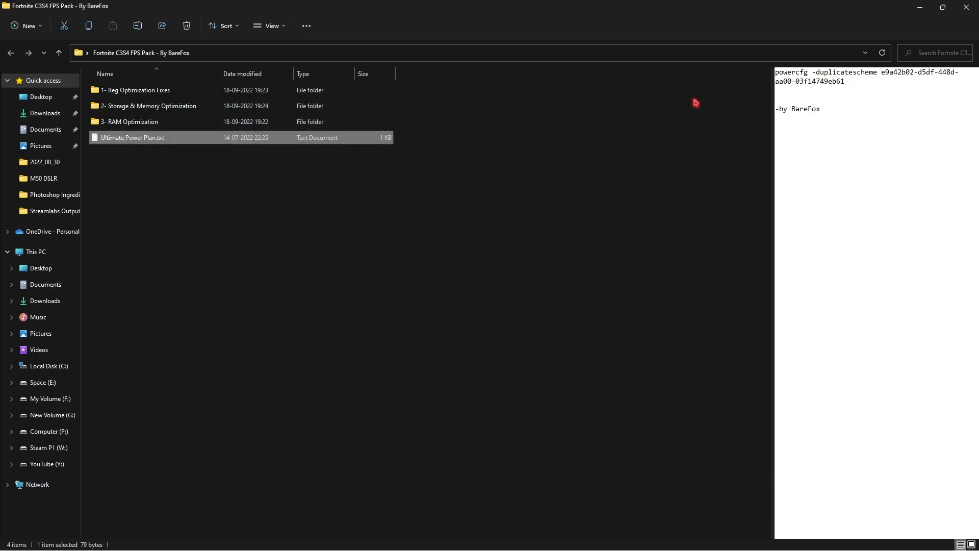
pyautogui.click(400, 321)
# Merge CPU Speed.reg from '1- Reg Optimization Fixes' into the registry.
pyautogui.click(117, 92)
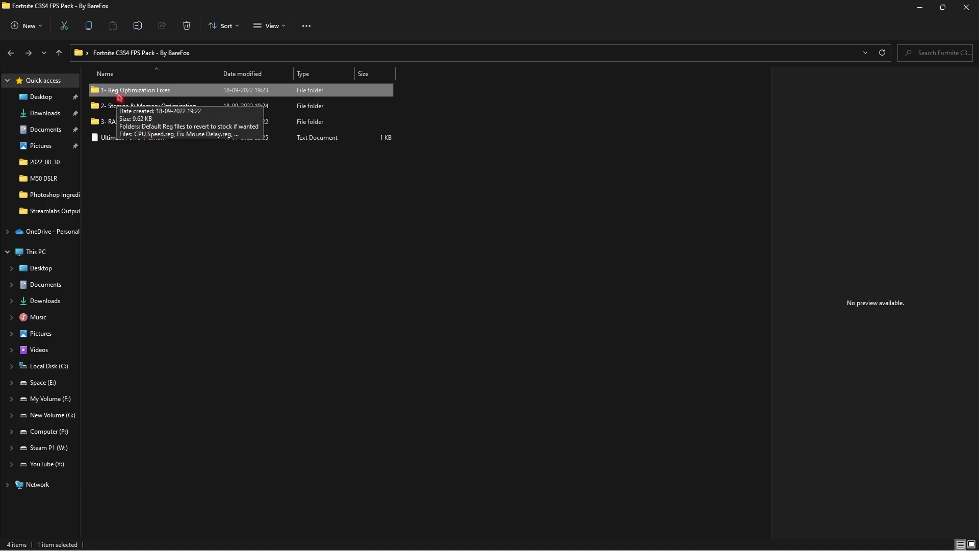
pyautogui.doubleClick(174, 93)
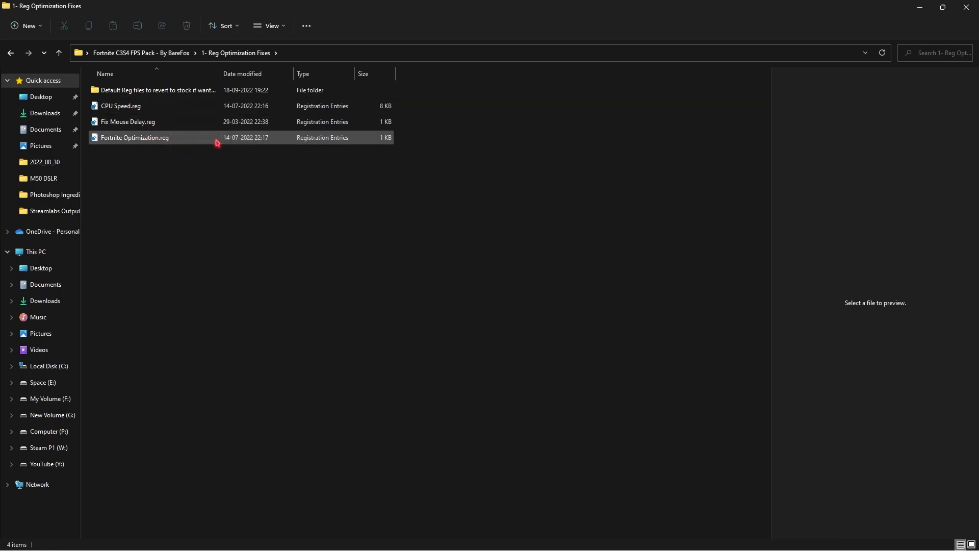
pyautogui.rightClick(159, 108)
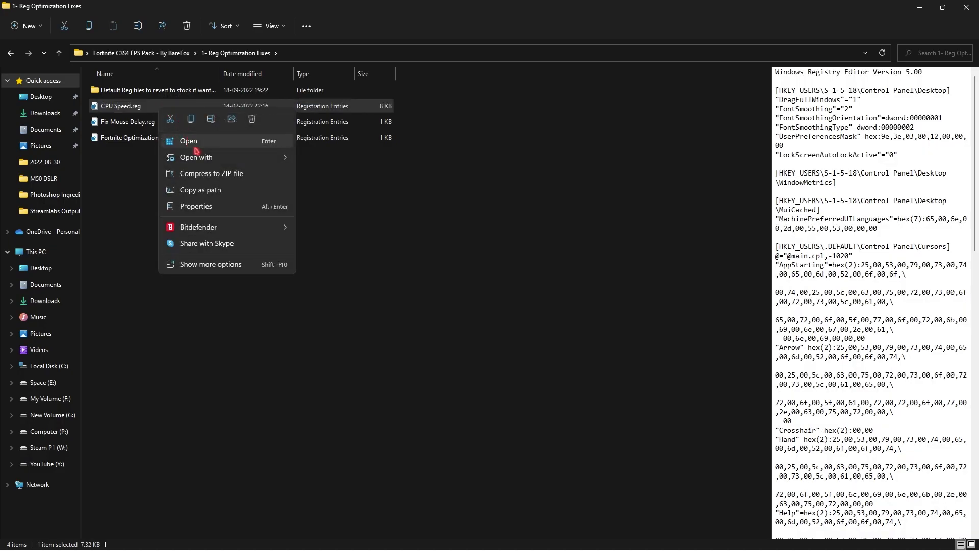
pyautogui.click(218, 264)
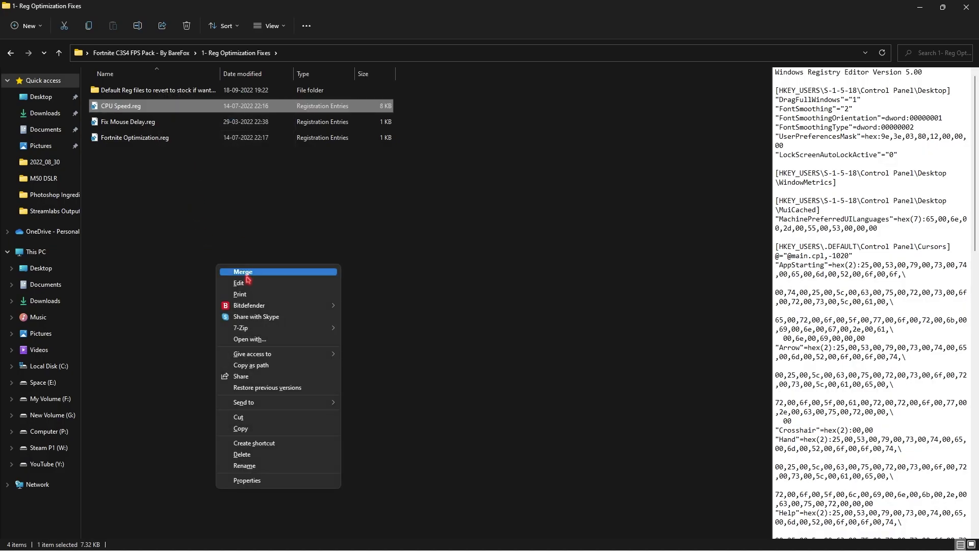
pyautogui.click(187, 210)
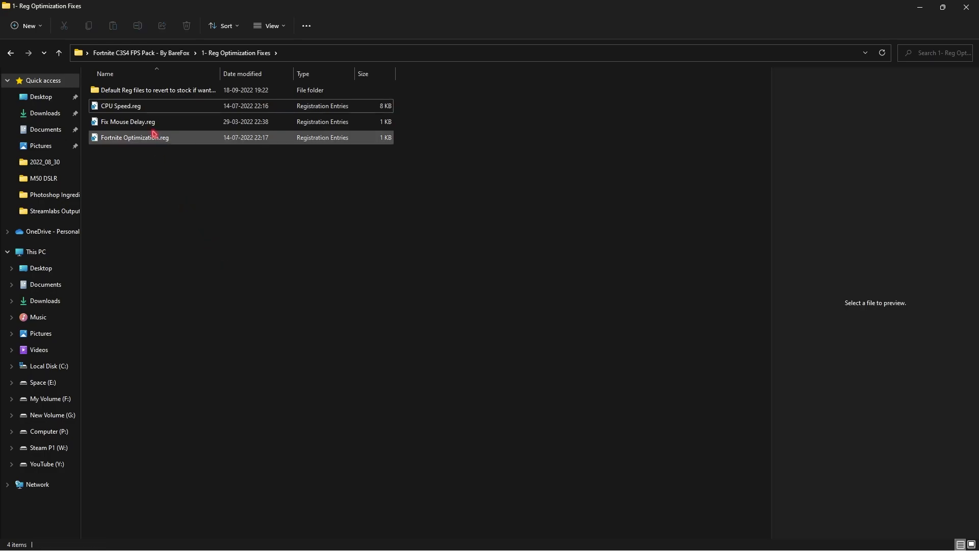
# Browse the Default Reg folder, then go back up to the Fortnite pack folder.
pyautogui.doubleClick(149, 91)
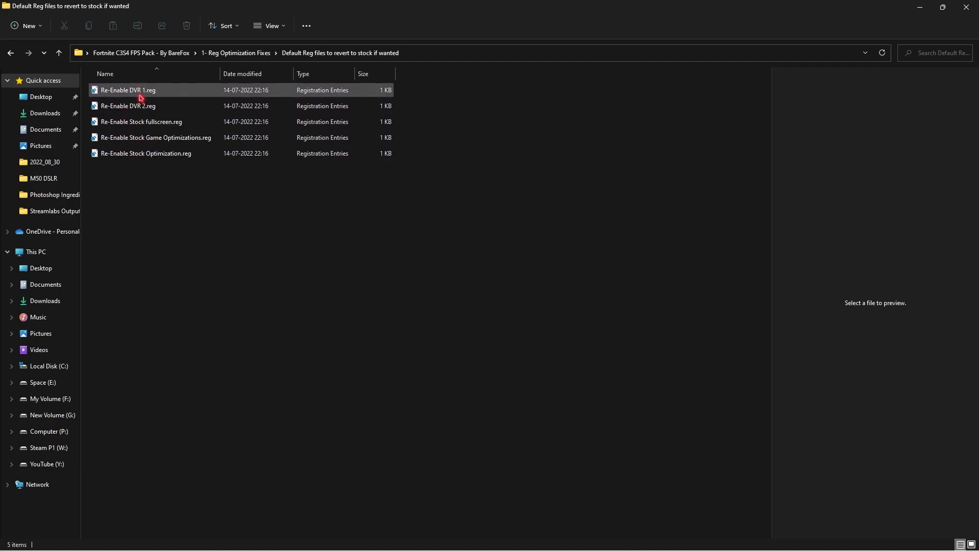
pyautogui.click(259, 54)
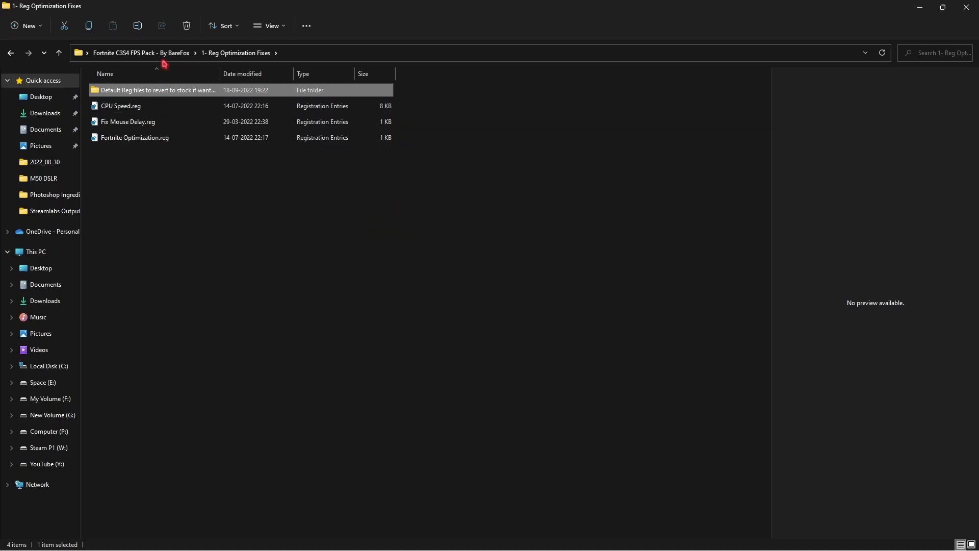
pyautogui.hotkey('alt', 'Up')
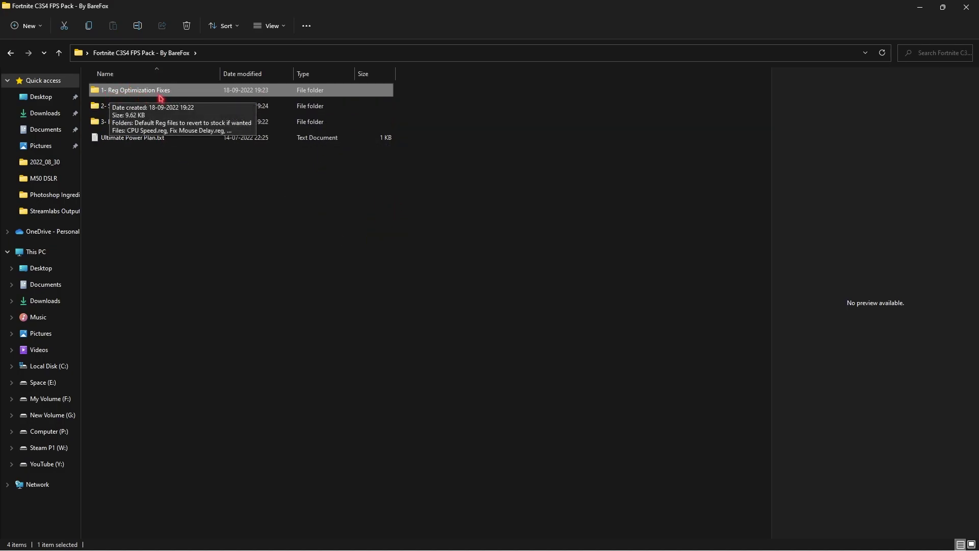
# Run Cache Cleaner.bat from '2- Storage & Memory Optimization' and close its console.
pyautogui.doubleClick(173, 106)
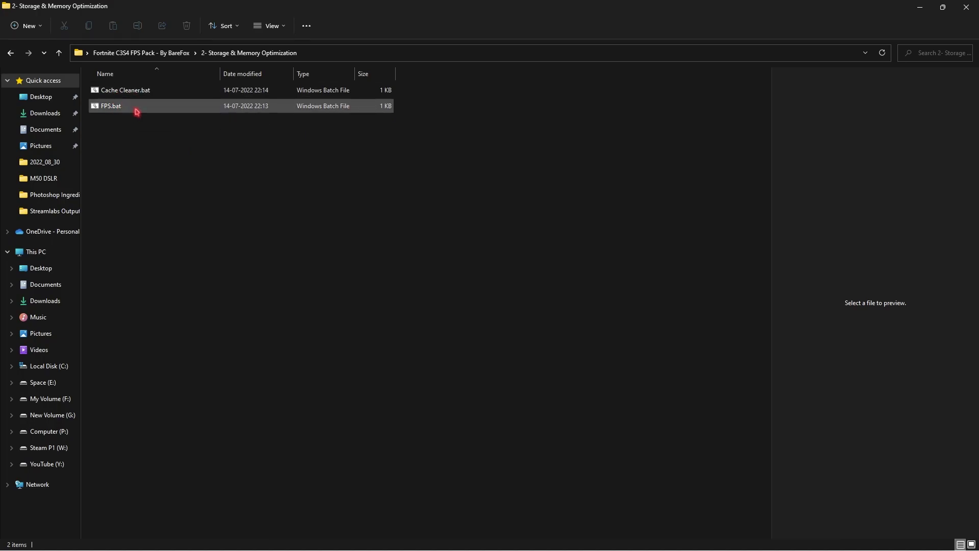
pyautogui.click(151, 92)
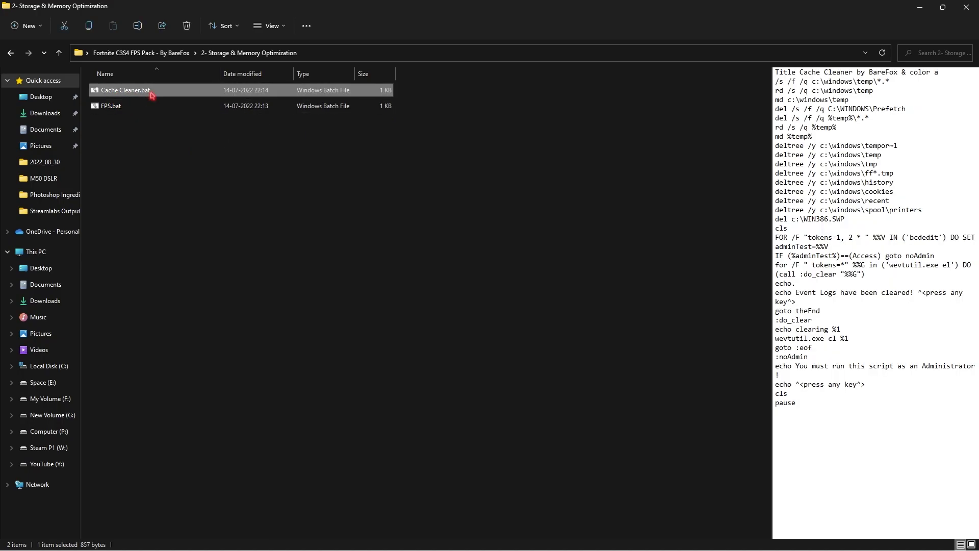
pyautogui.doubleClick(152, 93)
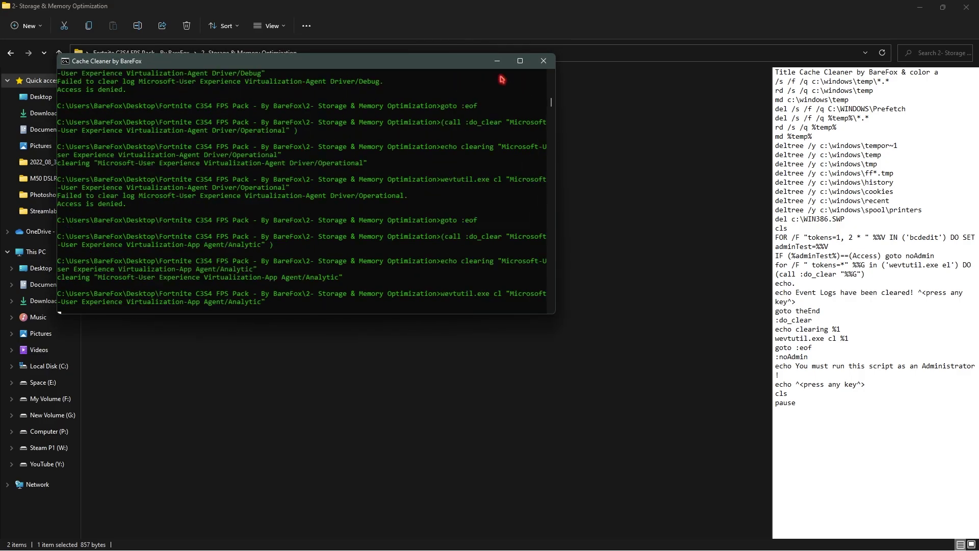
pyautogui.click(544, 61)
# Run FPS.bat as administrator, then return to the Fortnite pack folder.
pyautogui.click(146, 108)
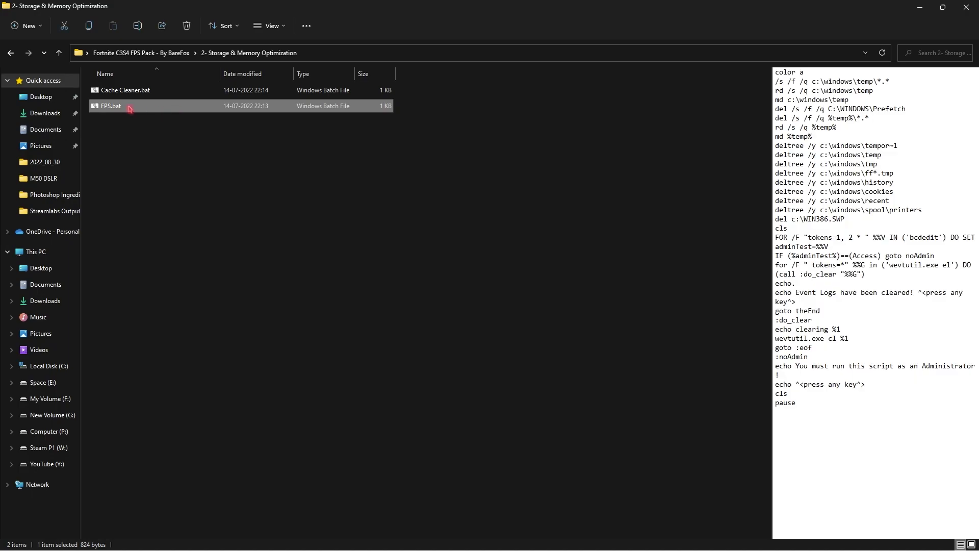
pyautogui.rightClick(172, 113)
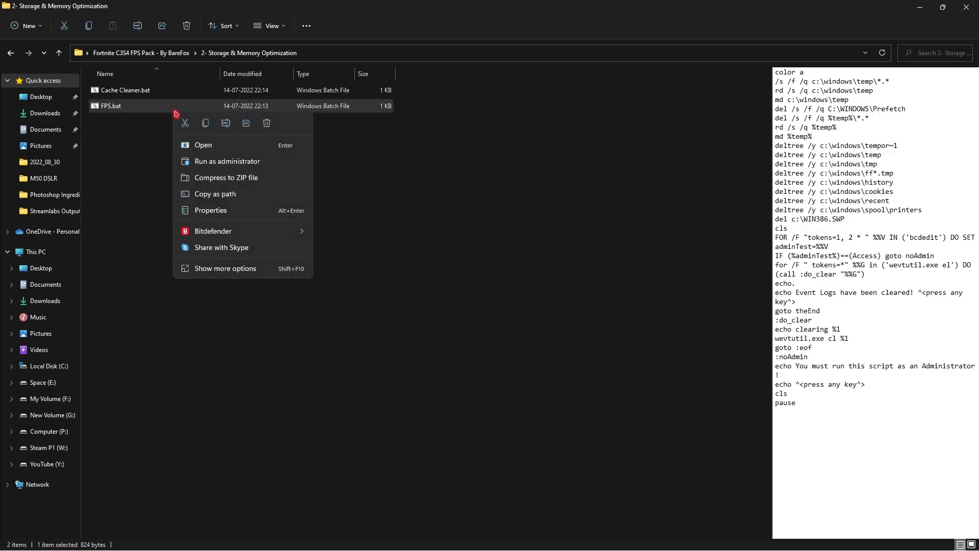
pyautogui.click(228, 162)
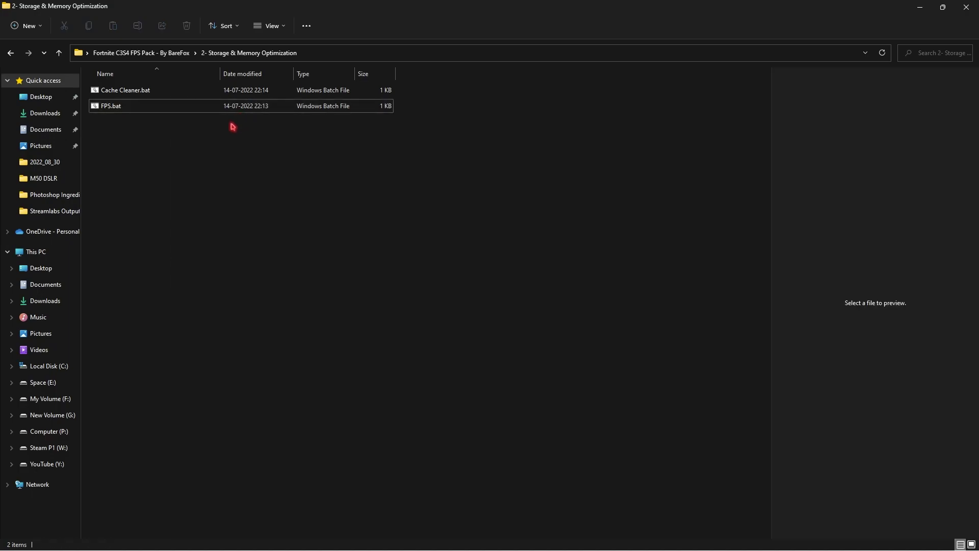
pyautogui.click(172, 57)
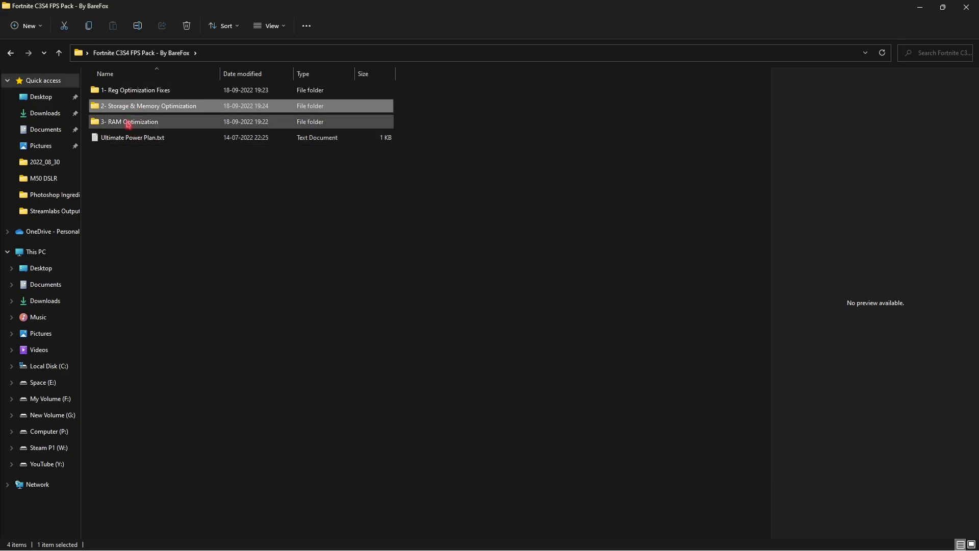
# Open '3- RAM Optimization' and check System Information shows 16.0 GB installed physical memory.
pyautogui.click(145, 124)
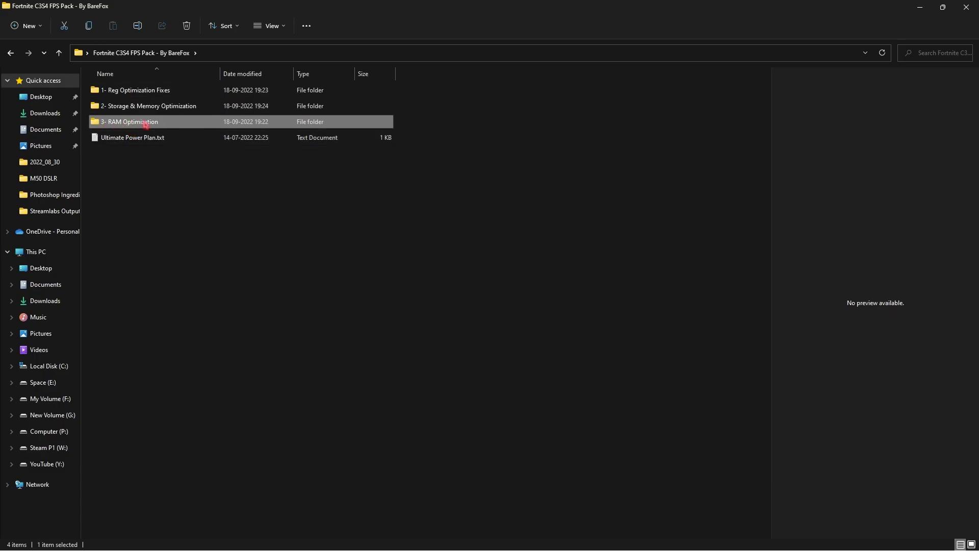
pyautogui.doubleClick(190, 128)
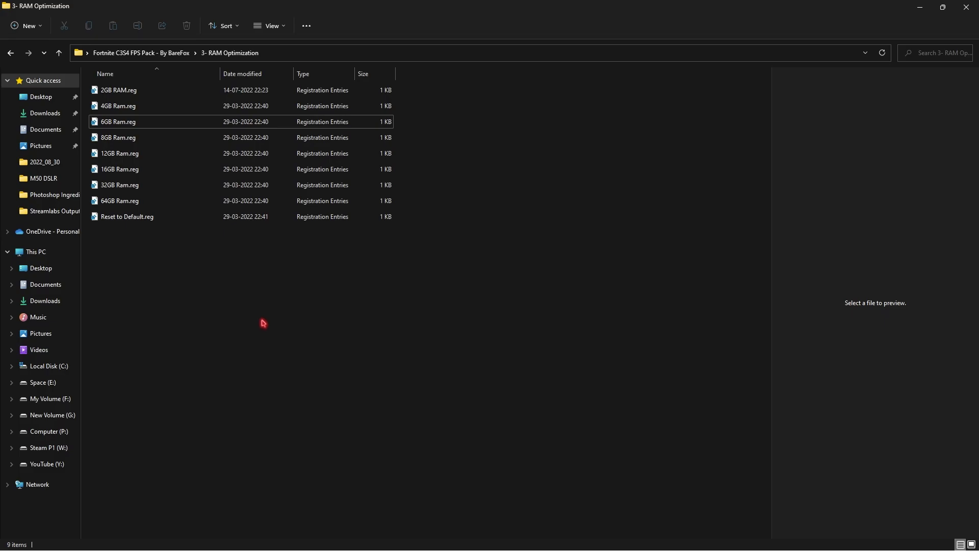
pyautogui.press('super')
pyautogui.write('system information')
pyautogui.press('Return')
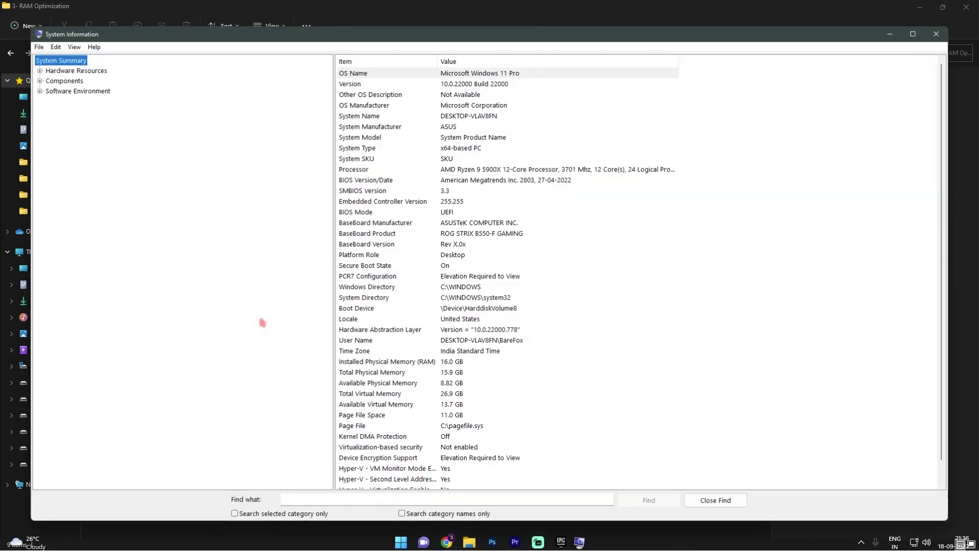
pyautogui.scroll(-1, 462, 336)
pyautogui.click(419, 340)
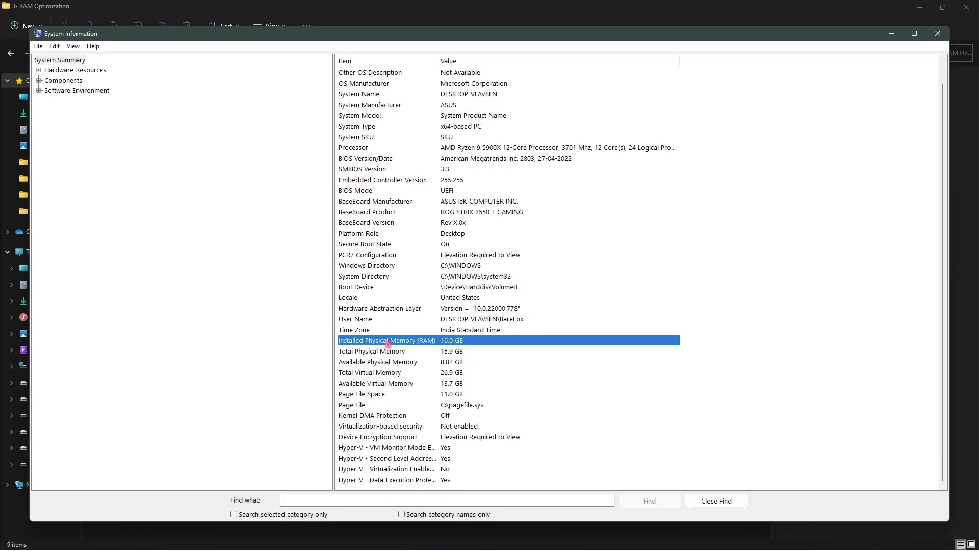
# Select the matching 16GB Ram.reg, then go back up to the pack folder.
pyautogui.click(892, 33)
pyautogui.click(150, 171)
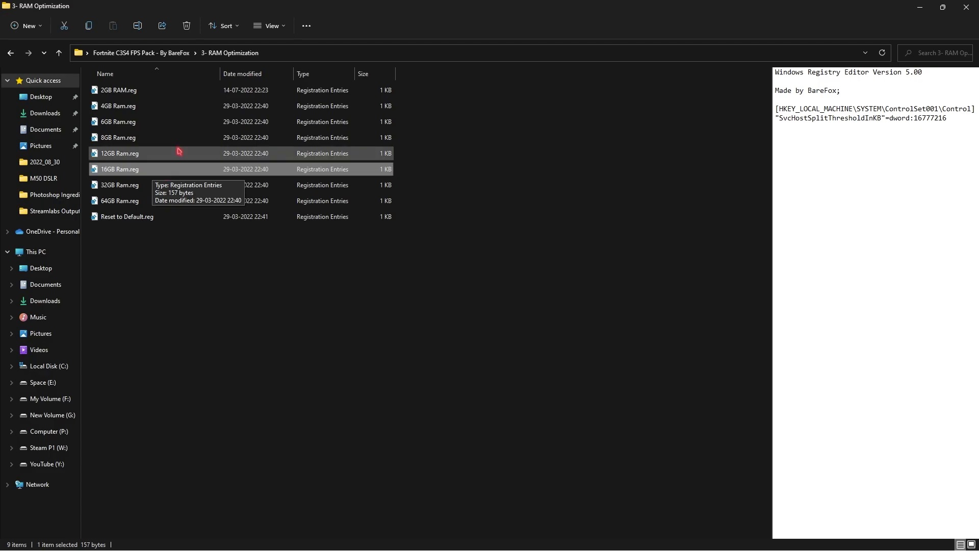
pyautogui.click(136, 53)
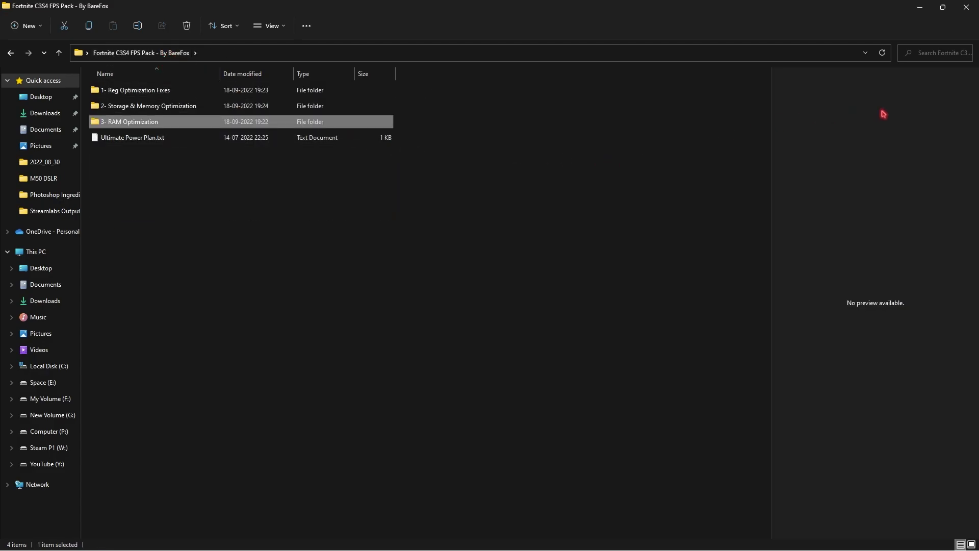
# Close the current Explorer window, reopen it via Run and go to AppData\Local.
pyautogui.click(976, 9)
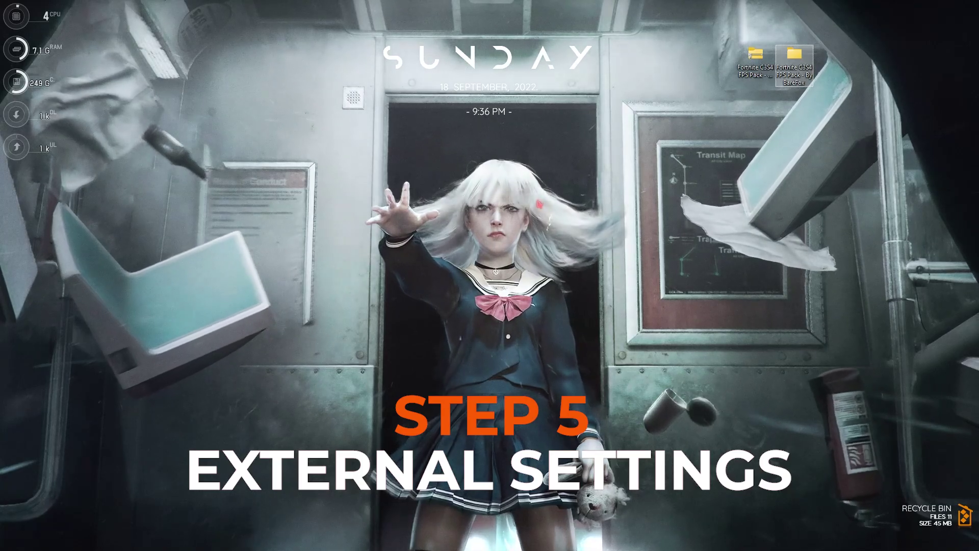
pyautogui.press('super+r')
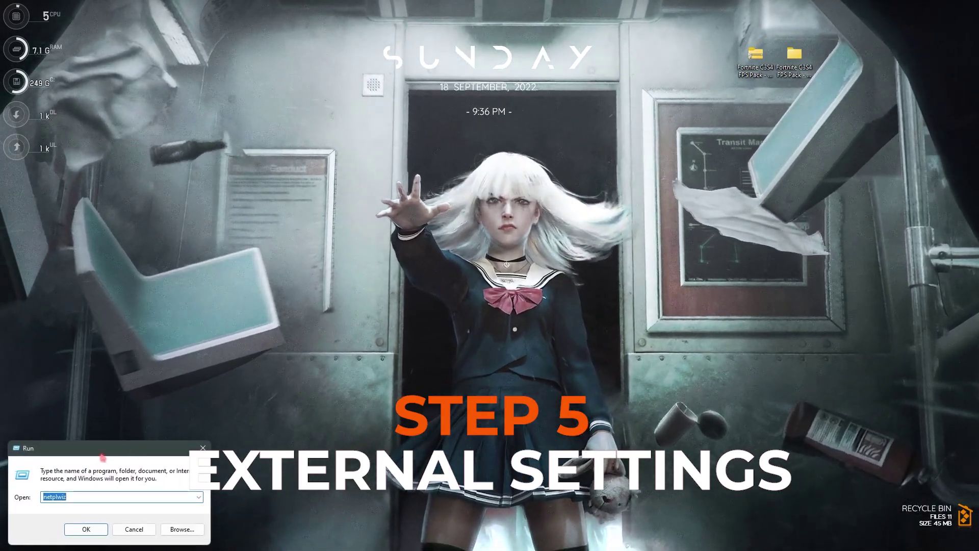
pyautogui.moveTo(102, 454); pyautogui.dragTo(99, 223)
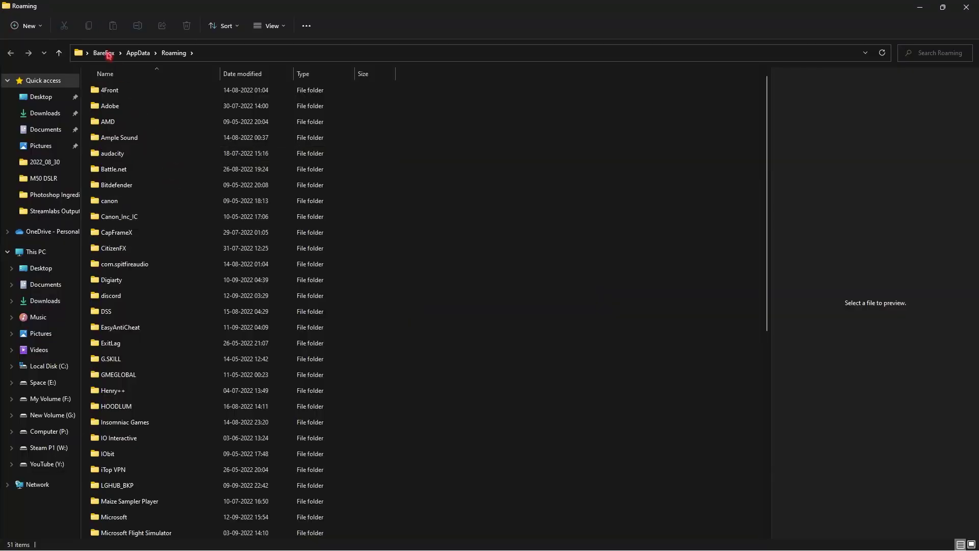
pyautogui.click(138, 53)
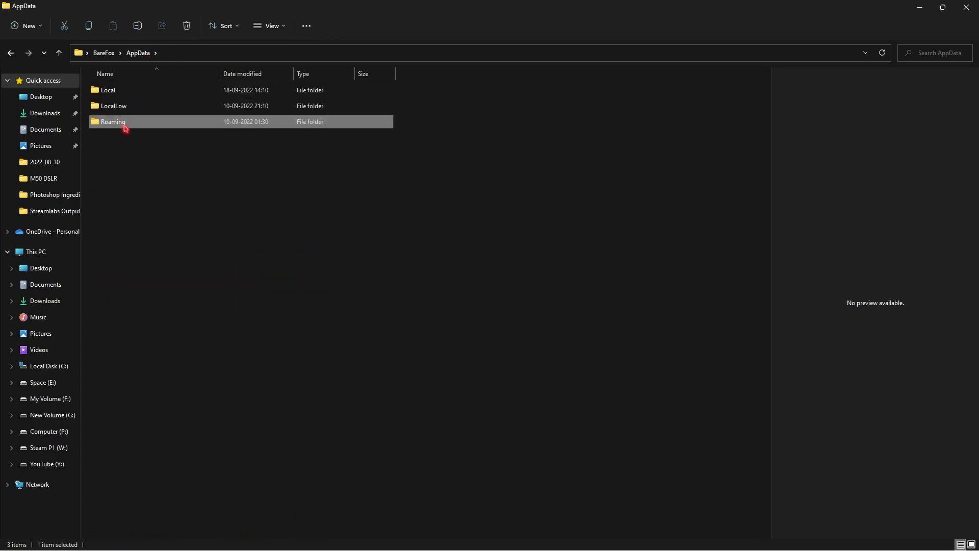
pyautogui.doubleClick(132, 91)
# Navigate into FortniteGame > Saved > Config > WindowsClient.
pyautogui.click(143, 272)
pyautogui.press('f')
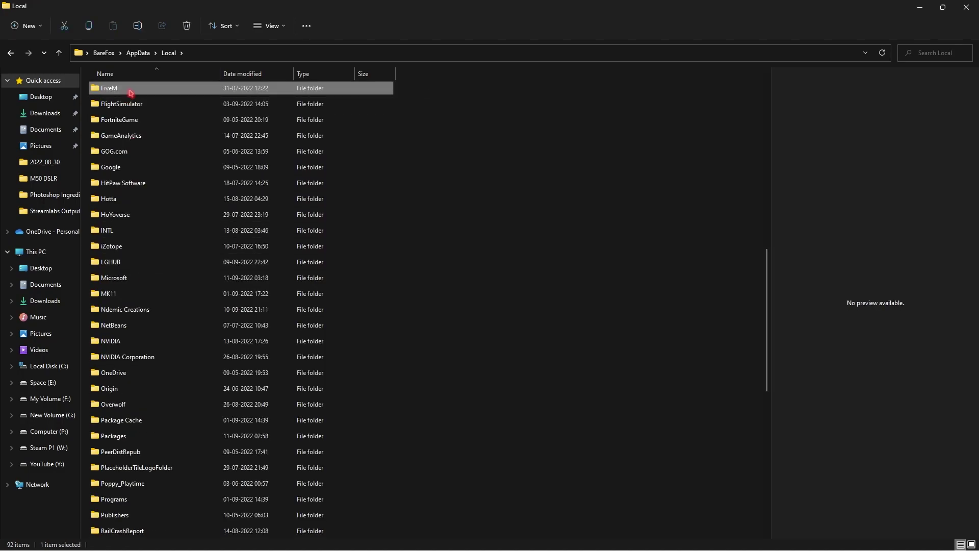
pyautogui.click(129, 124)
pyautogui.doubleClick(130, 124)
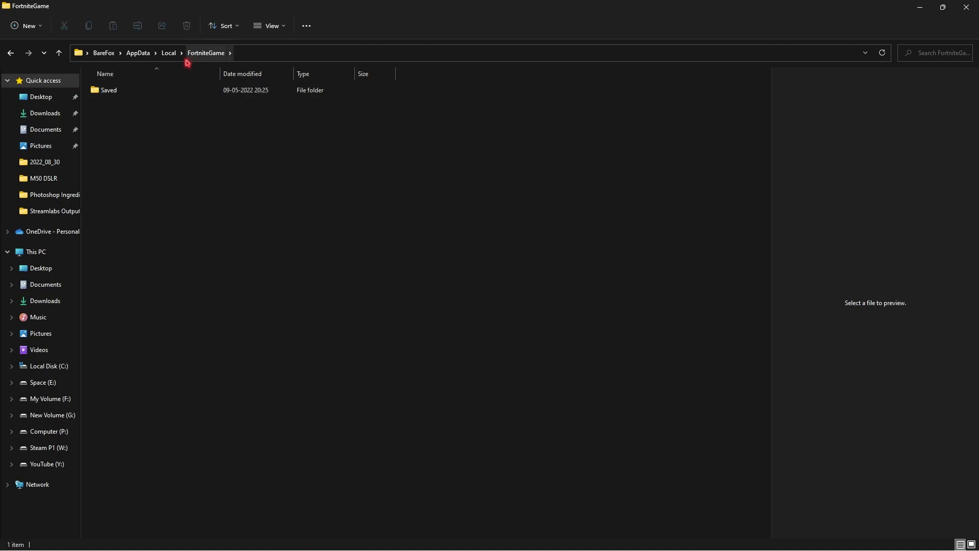
pyautogui.doubleClick(124, 92)
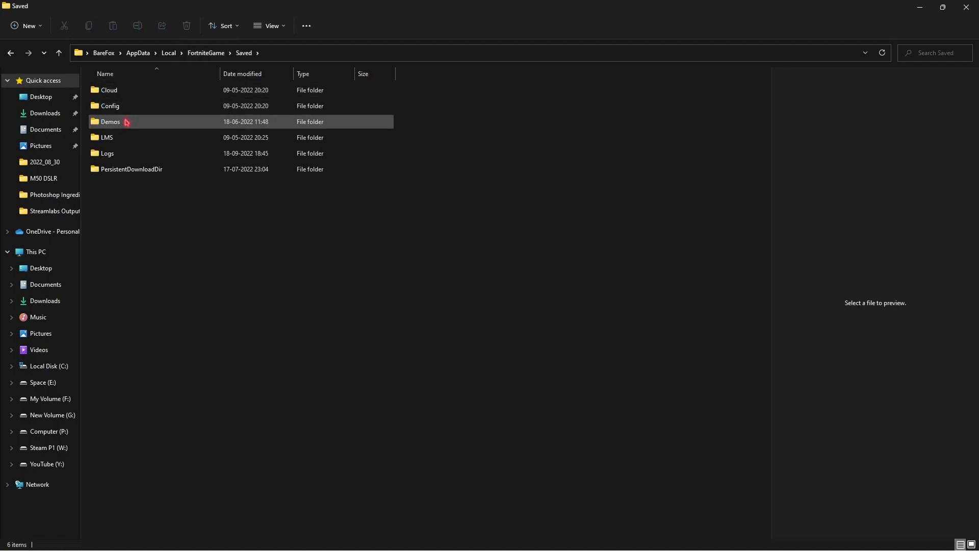
pyautogui.doubleClick(131, 106)
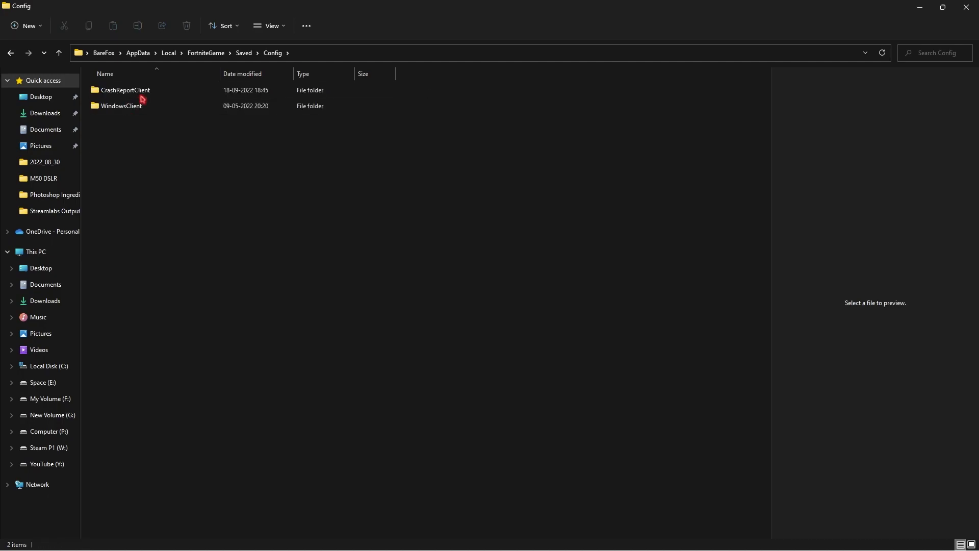
pyautogui.doubleClick(153, 109)
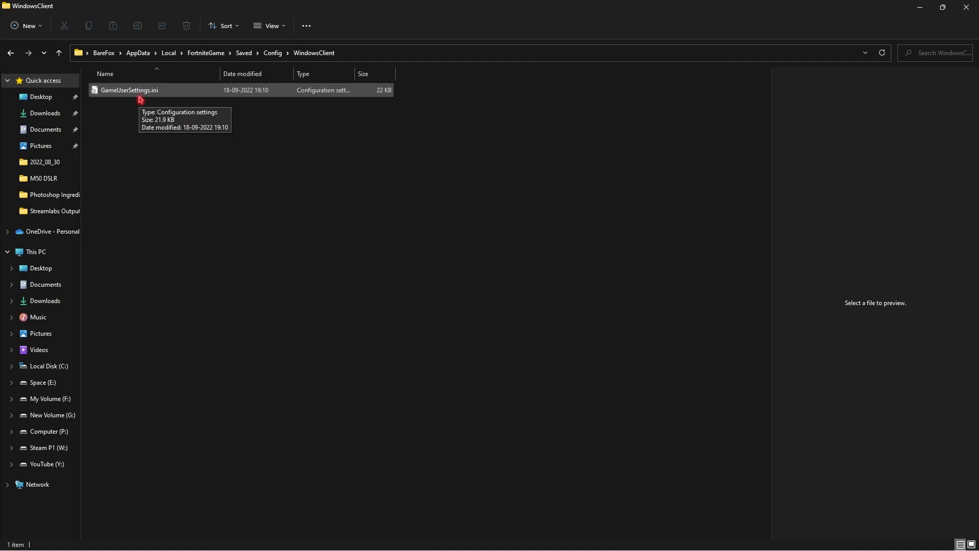
# Make GameUserSettings.ini read-only in its Properties.
pyautogui.click(164, 94)
pyautogui.rightClick(163, 95)
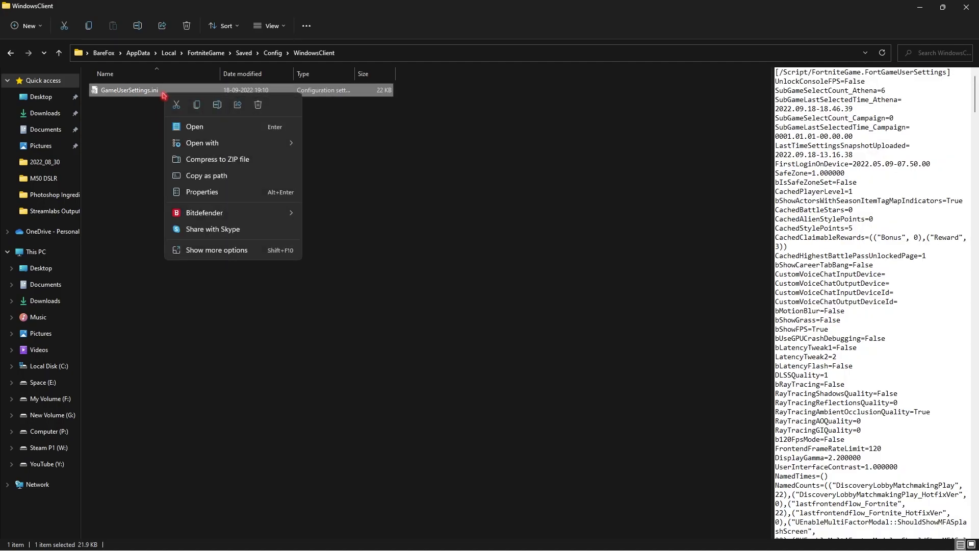
pyautogui.click(202, 192)
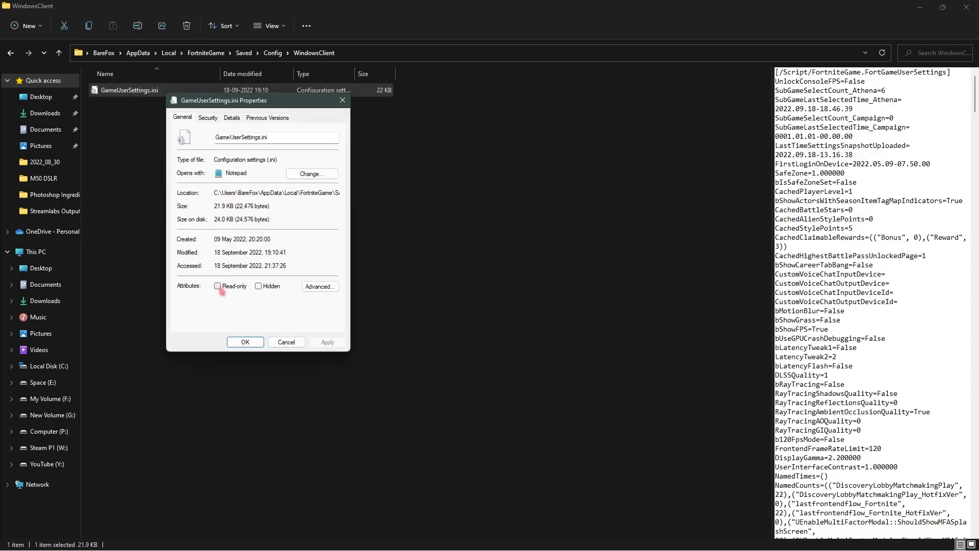
pyautogui.click(218, 286)
pyautogui.click(246, 342)
# Open GameUserSettings.ini in Notepad through Show more options > Open with.
pyautogui.doubleClick(185, 95)
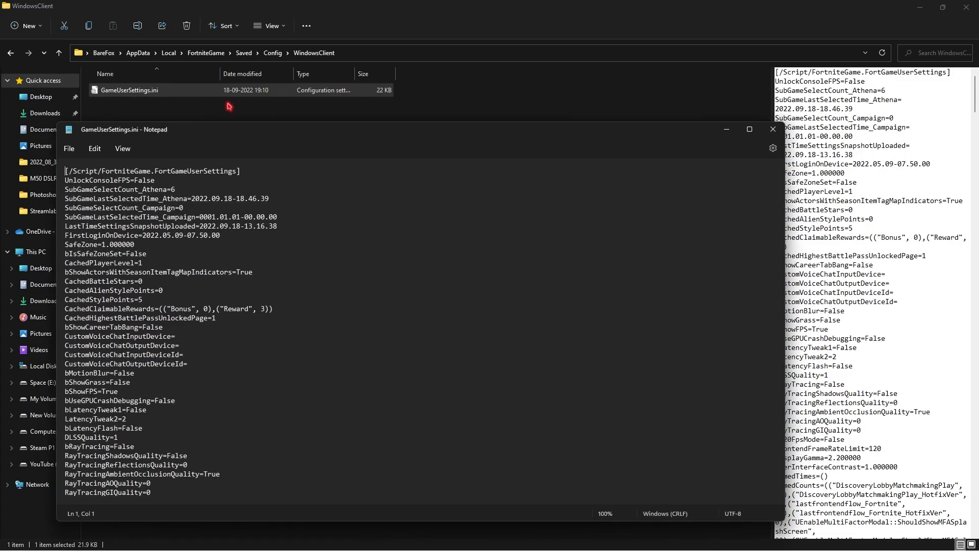
pyautogui.moveTo(193, 135); pyautogui.dragTo(220, 113)
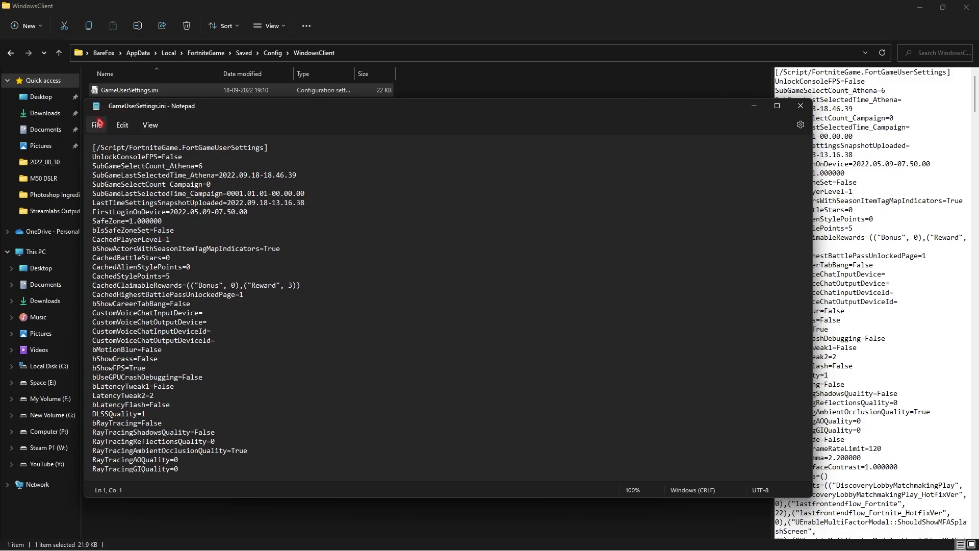
pyautogui.click(174, 90)
pyautogui.rightClick(204, 92)
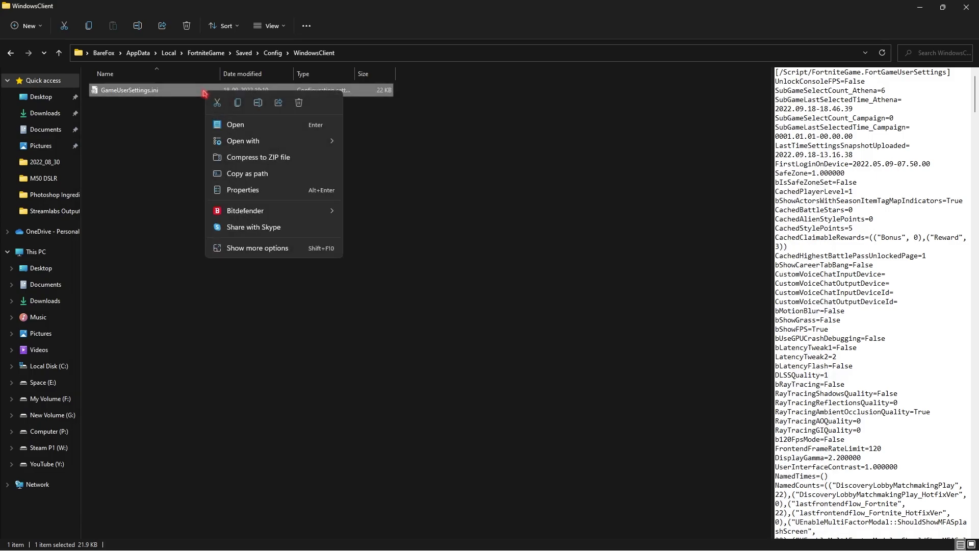
pyautogui.click(248, 247)
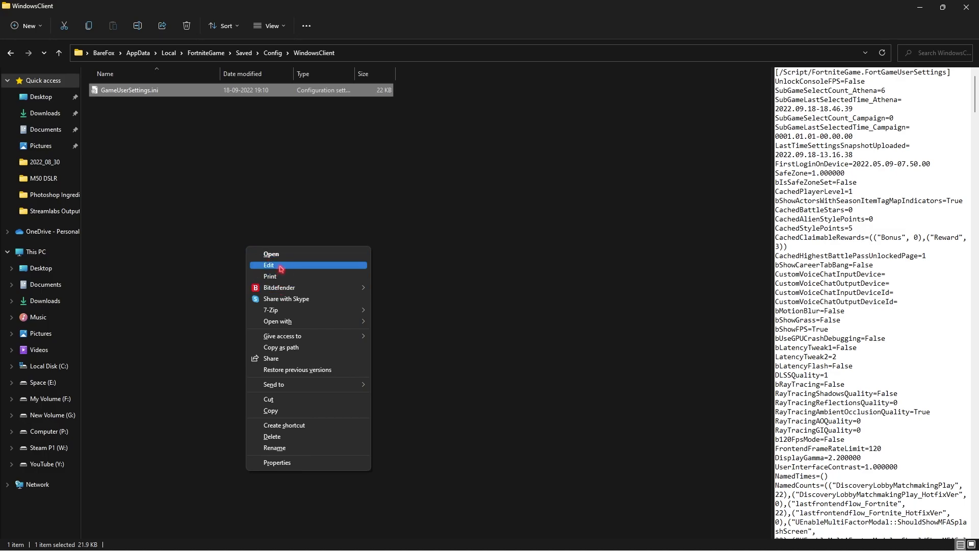
pyautogui.moveTo(285, 321)
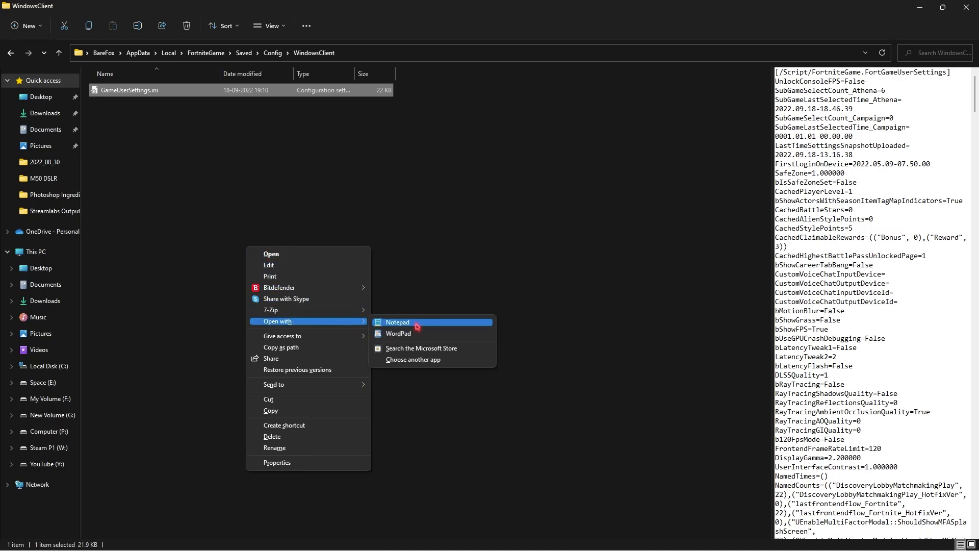
pyautogui.click(398, 323)
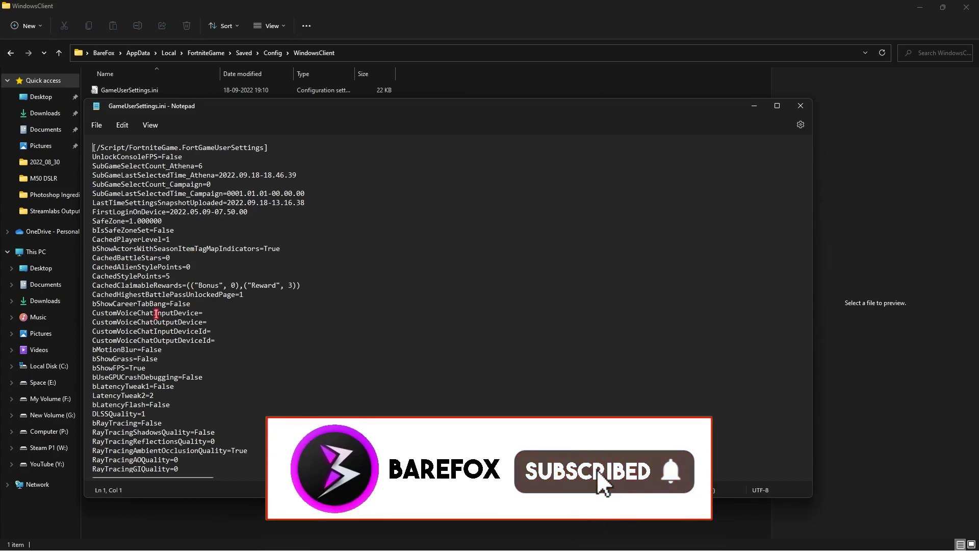
# Overwrite the False value of bLatencyTweak1 with T.
pyautogui.scroll(-3, 156, 314)
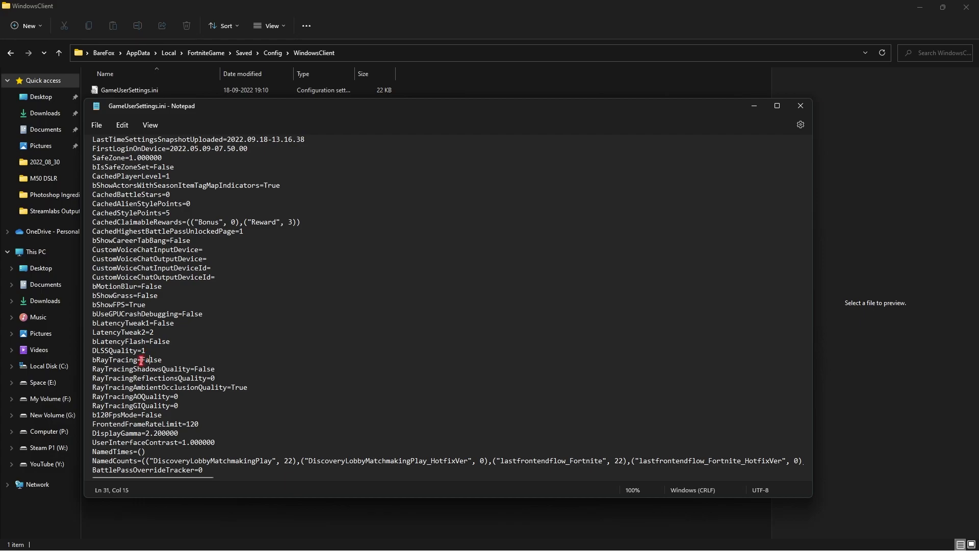
pyautogui.doubleClick(163, 322)
pyautogui.write('T')
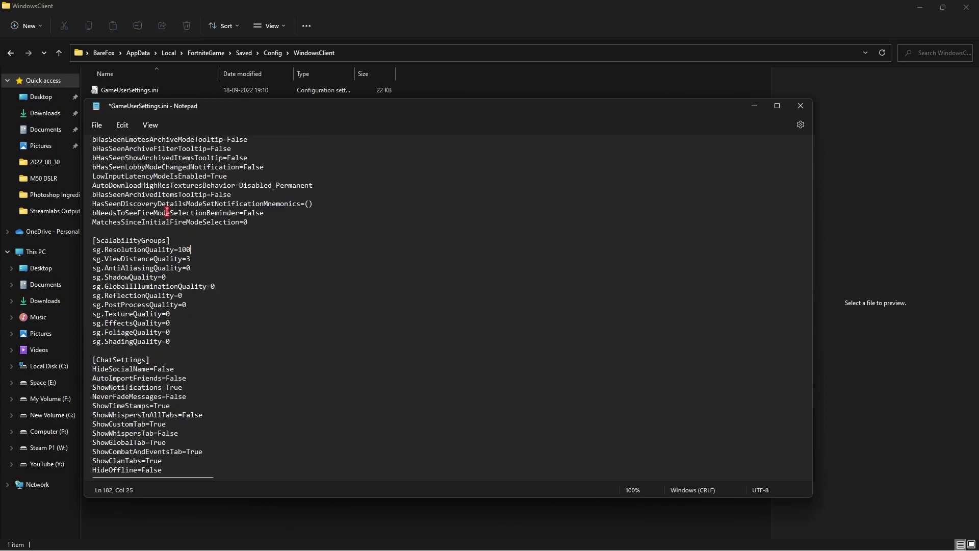
# Change sg.ResolutionQuality from 100 to 90 under [ScalabilityGroups] and save the file.
pyautogui.moveTo(174, 238); pyautogui.dragTo(93, 239)
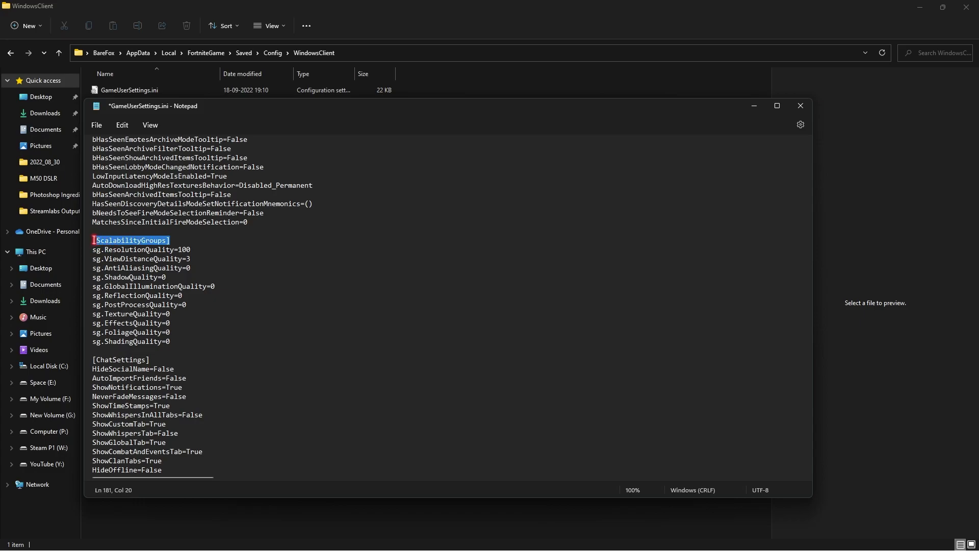
pyautogui.click(215, 249)
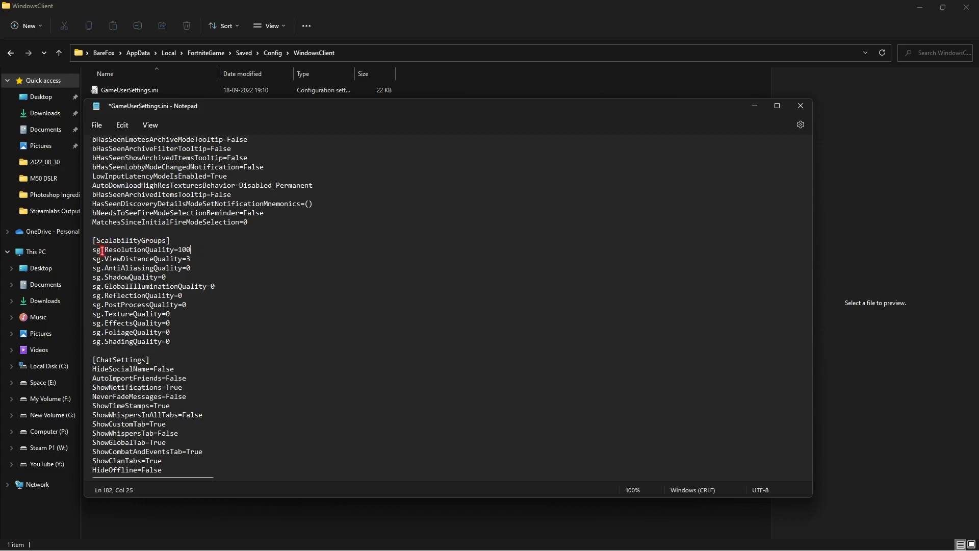
pyautogui.moveTo(189, 249); pyautogui.dragTo(179, 249)
pyautogui.write('90')
pyautogui.scroll(-3, 222, 376)
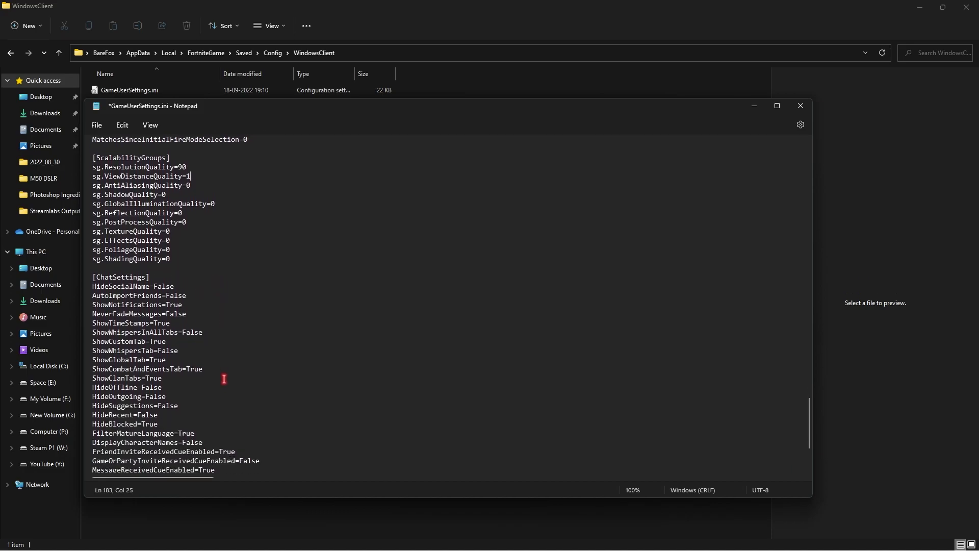
pyautogui.hotkey('ctrl', 's')
# Close Notepad and apply ExitLag's Fortnite routes through the IN Mumbai01 region.
pyautogui.click(802, 105)
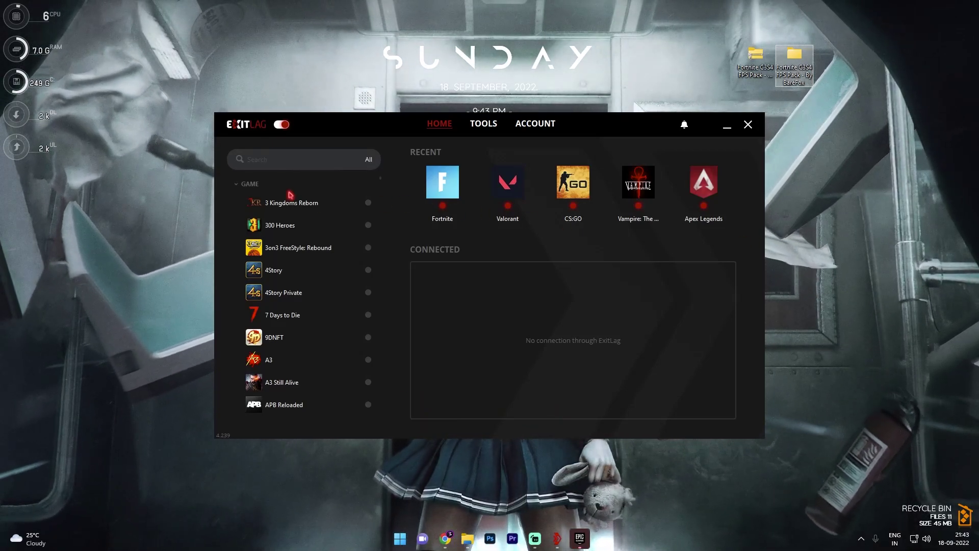
pyautogui.click(266, 159)
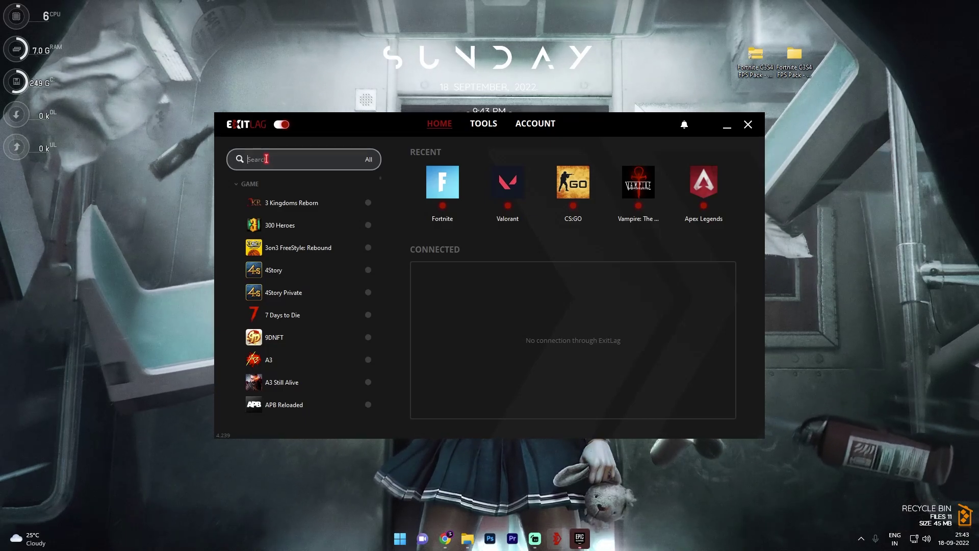
pyautogui.click(453, 190)
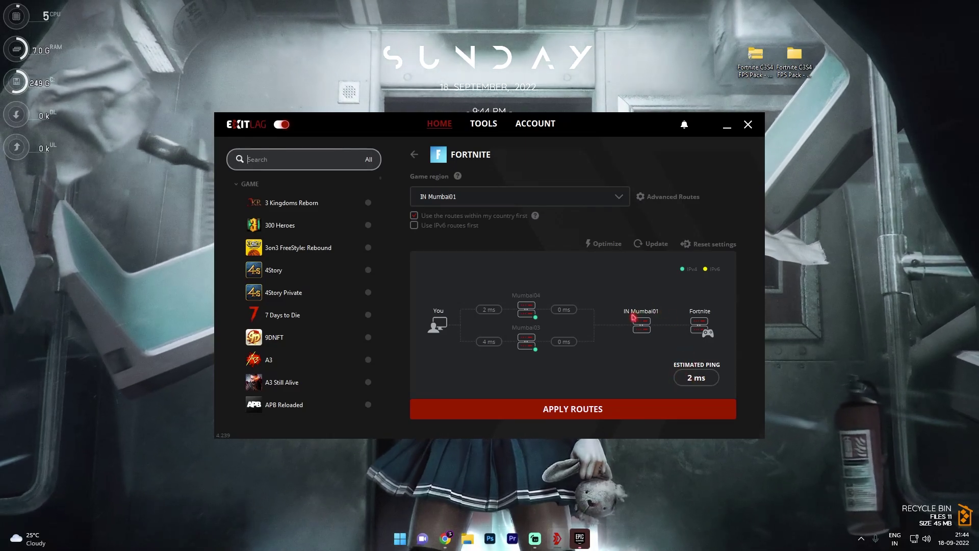
pyautogui.click(609, 408)
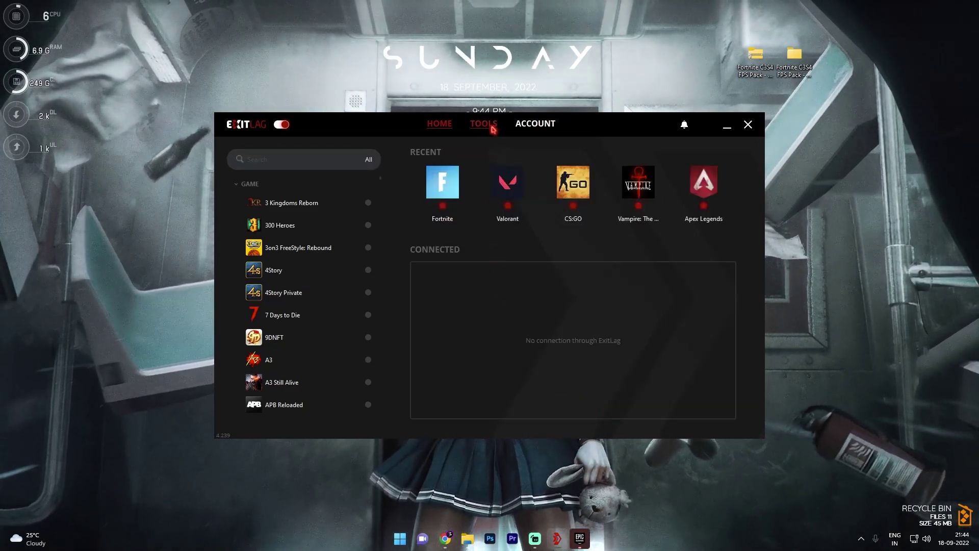
# Enable maximum game processing priority and Disable Core Parking under TOOLS > FPS BOOST, then close ExitLag.
pyautogui.click(491, 125)
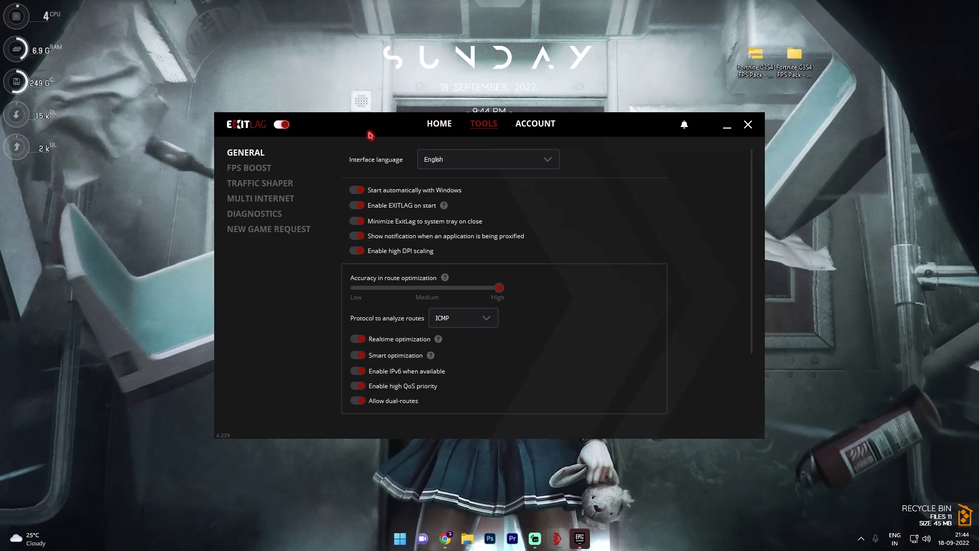
pyautogui.click(260, 172)
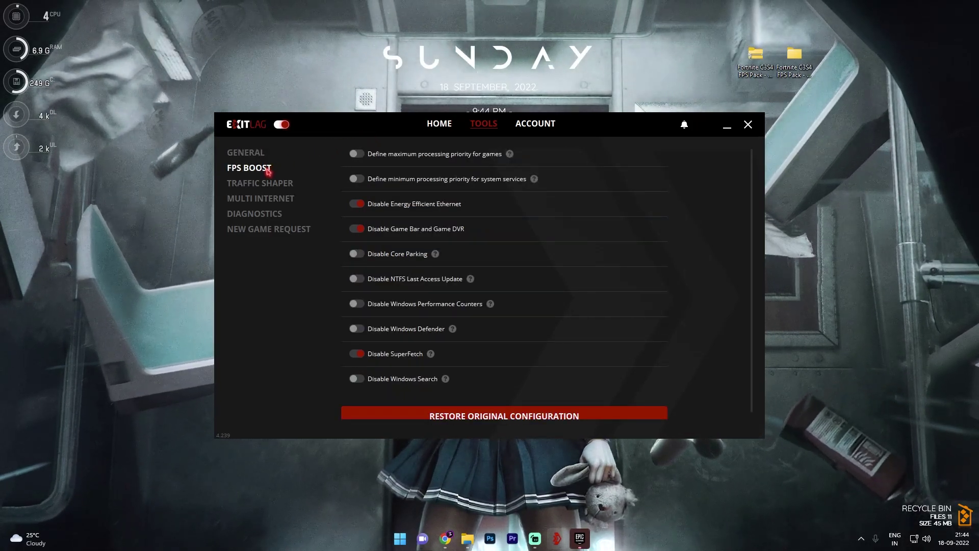
pyautogui.click(354, 154)
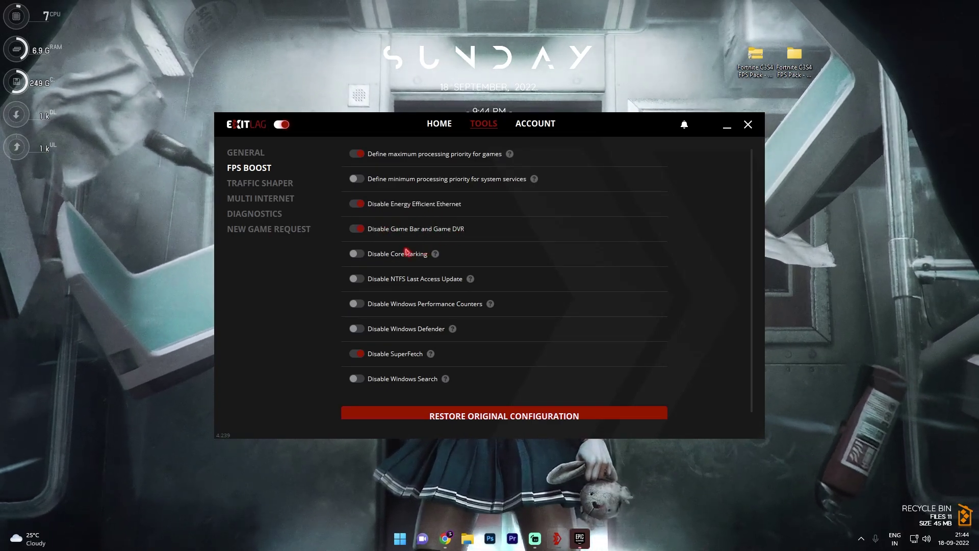
pyautogui.click(356, 254)
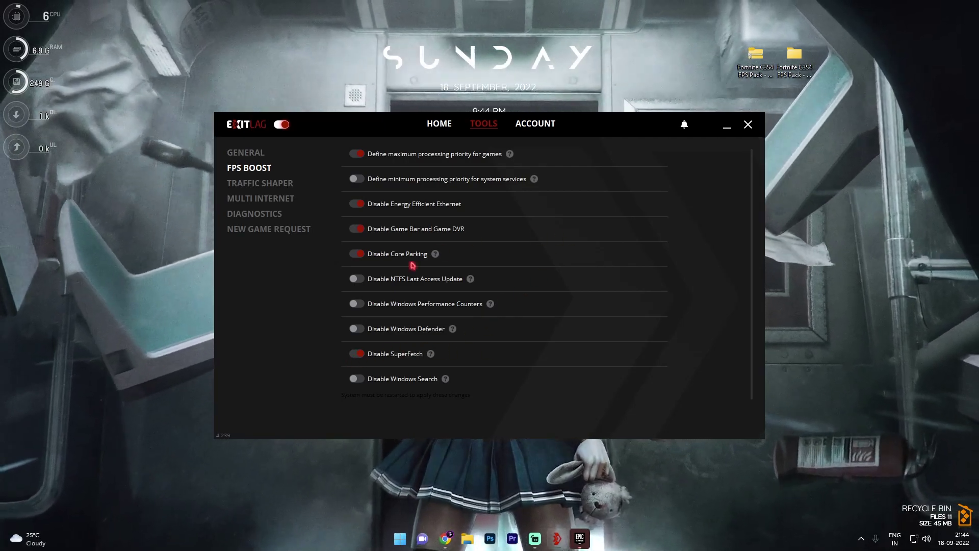
pyautogui.scroll(-1, 470, 306)
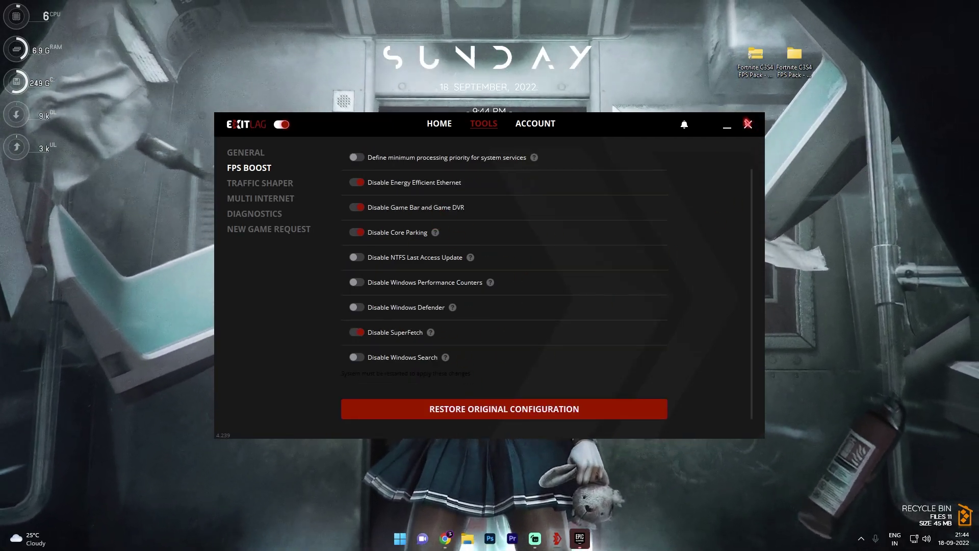
pyautogui.hotkey('alt', 'F4')
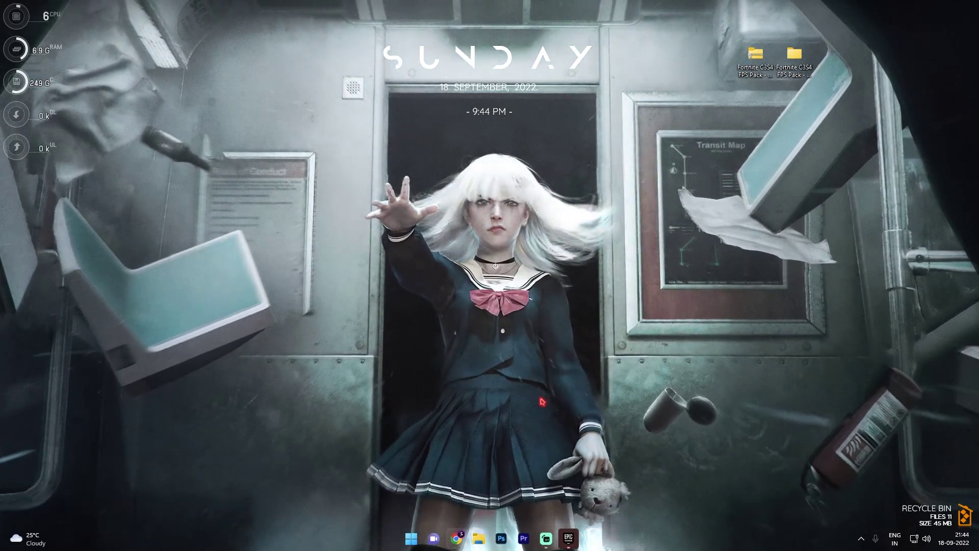
# Switch to Chrome and scroll to ExitLag's Monthly, Semiannual and Quarterly plan cards.
pyautogui.hotkey('alt', 'Tab')
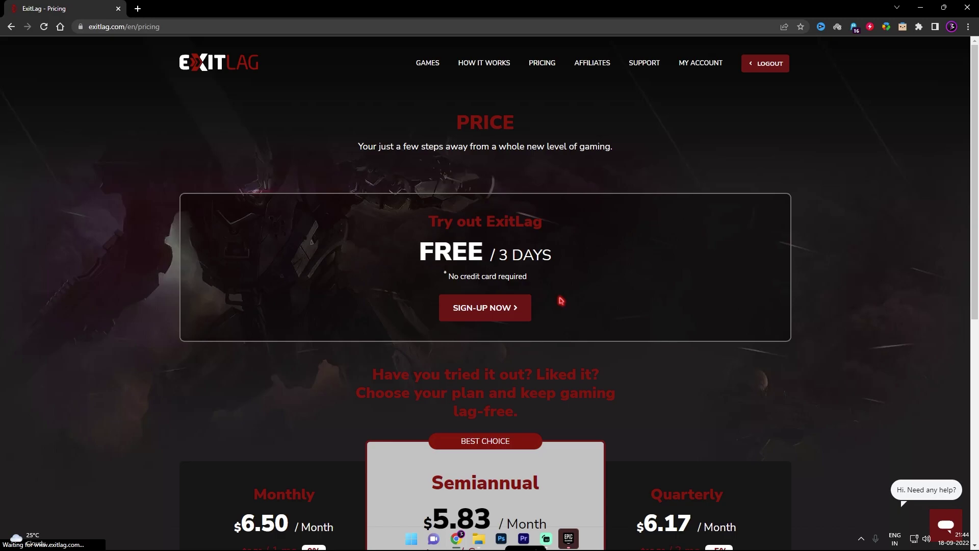
pyautogui.scroll(-4, 563, 300)
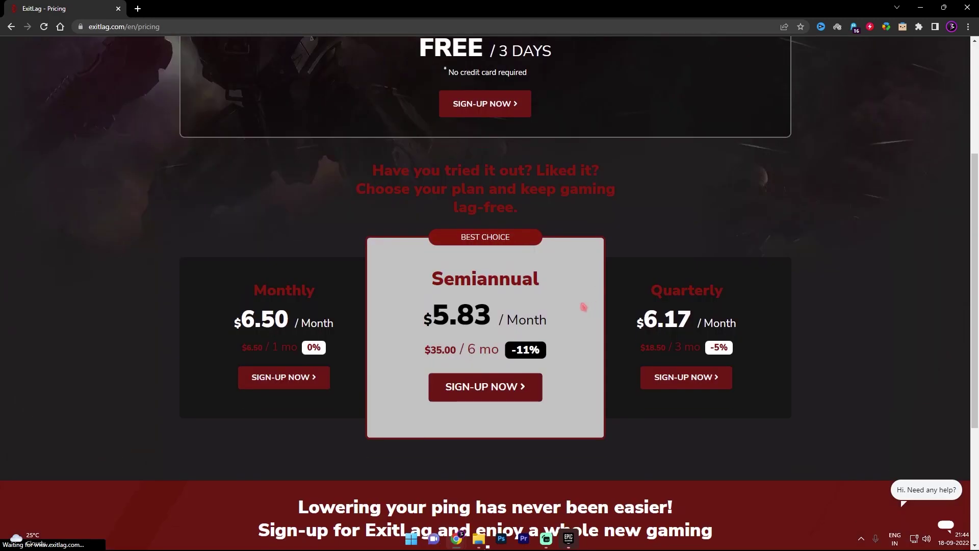